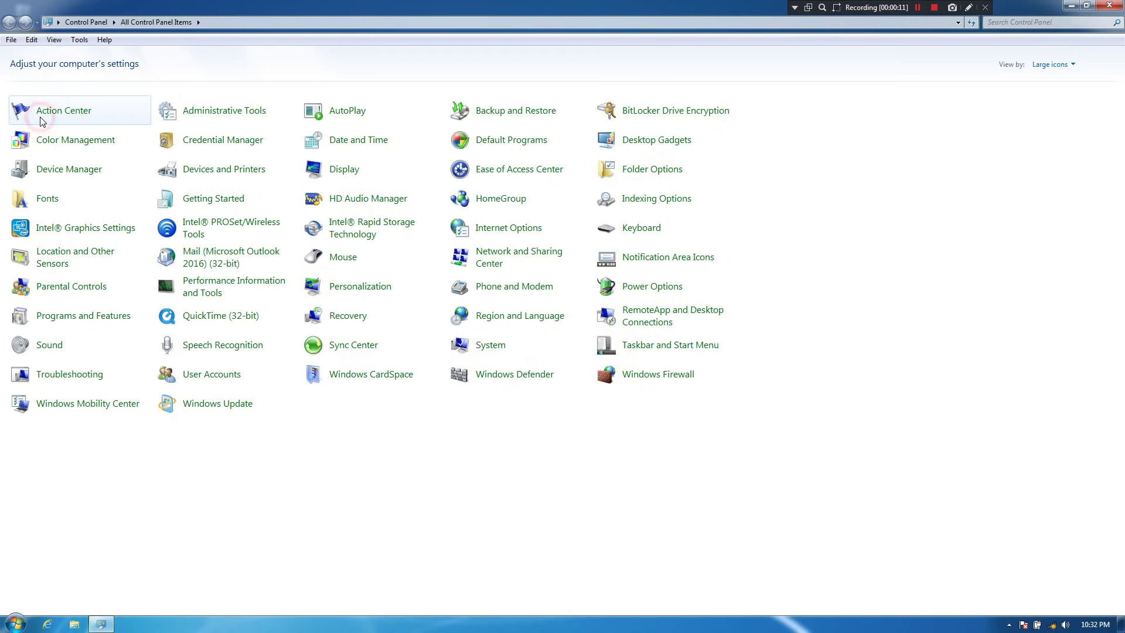
Step: Select PCI Simple Communications Controller under Other devices and scan for hardware changes
{"action": "left_click", "coordinate": [50, 167]}
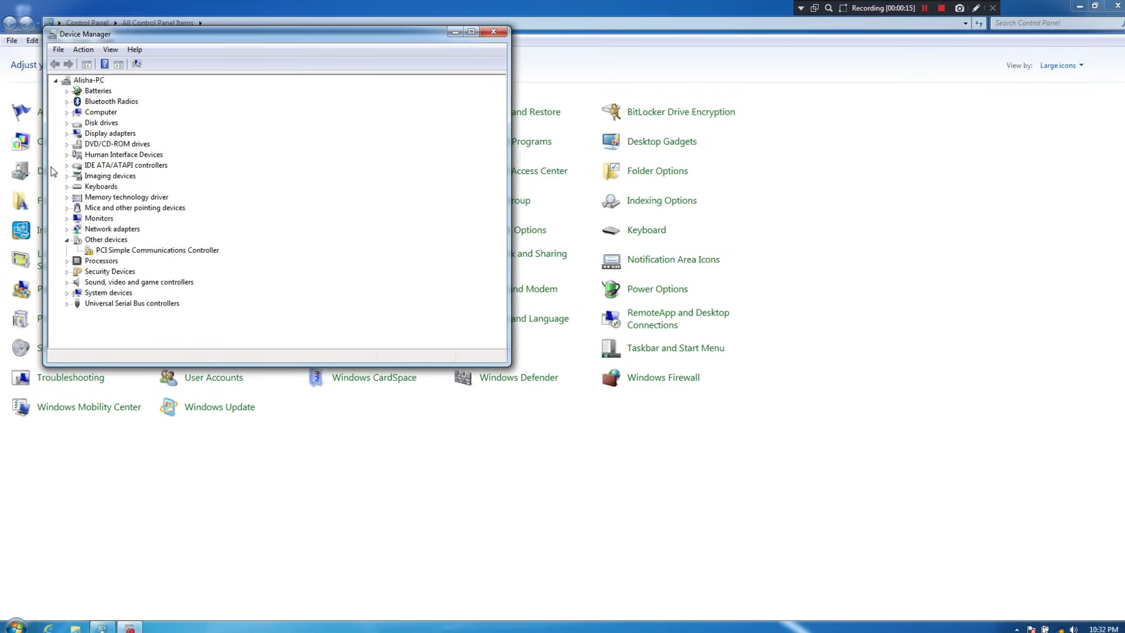
{"action": "left_click", "coordinate": [104, 267]}
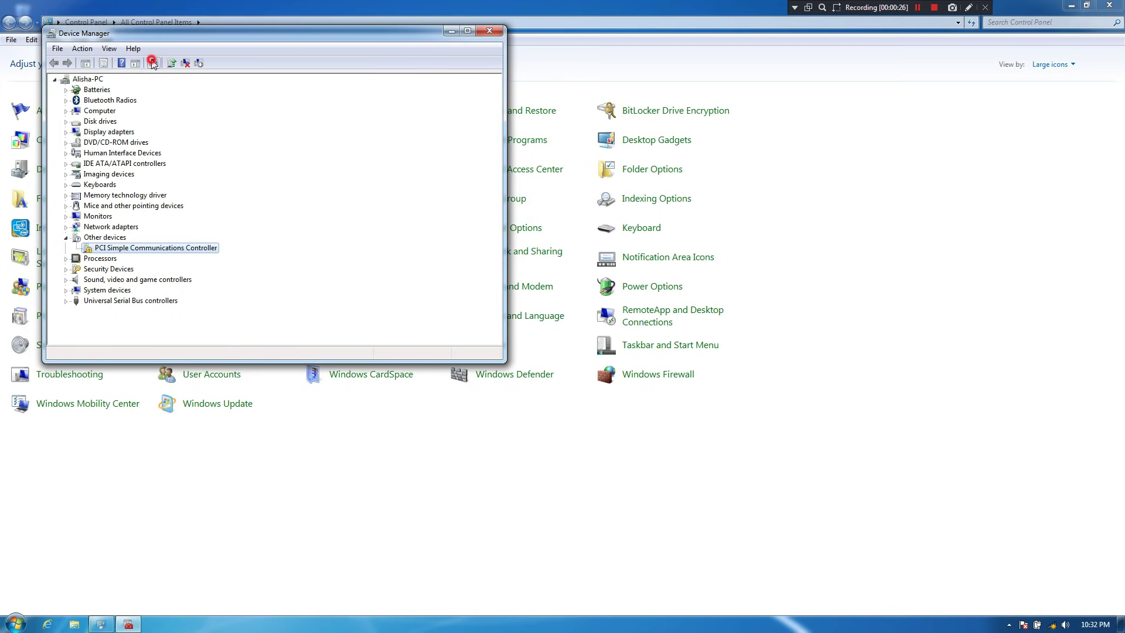
{"action": "left_click", "coordinate": [282, 116]}
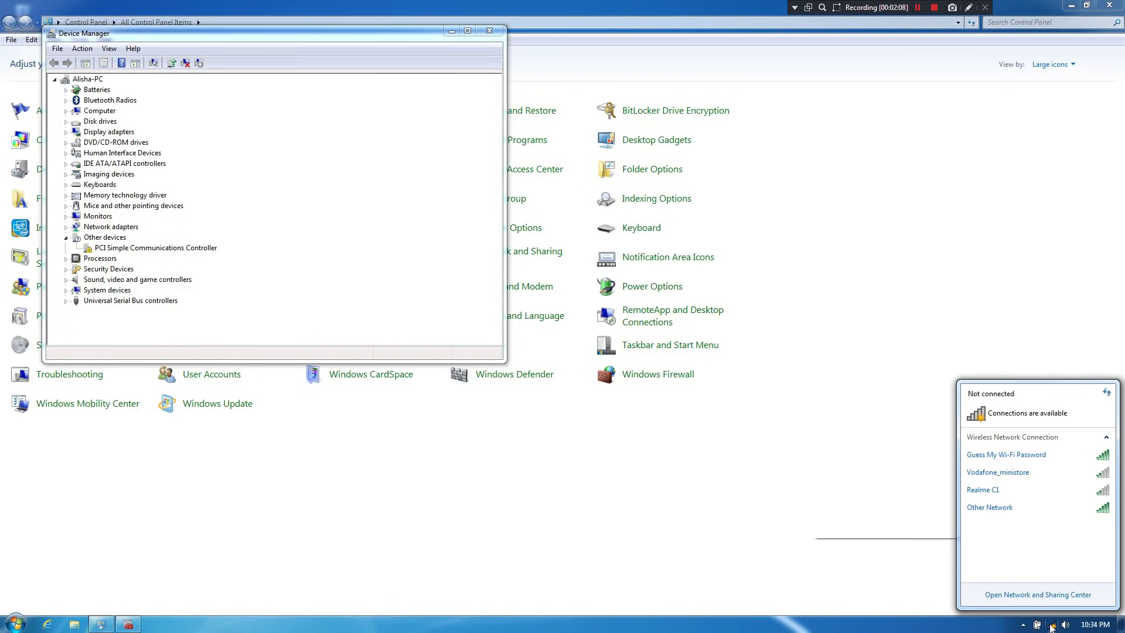
Step: Connect to the chosen Wi-Fi network, then rescan hardware to retry the driver install
{"action": "left_click", "coordinate": [1023, 455]}
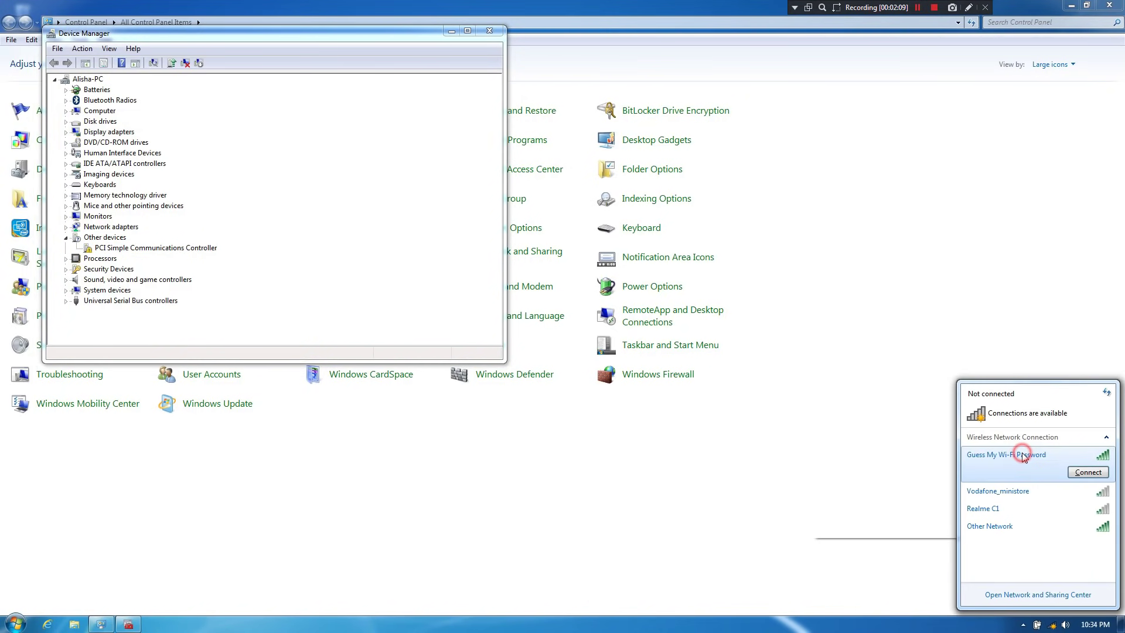
{"action": "left_click", "coordinate": [1076, 474]}
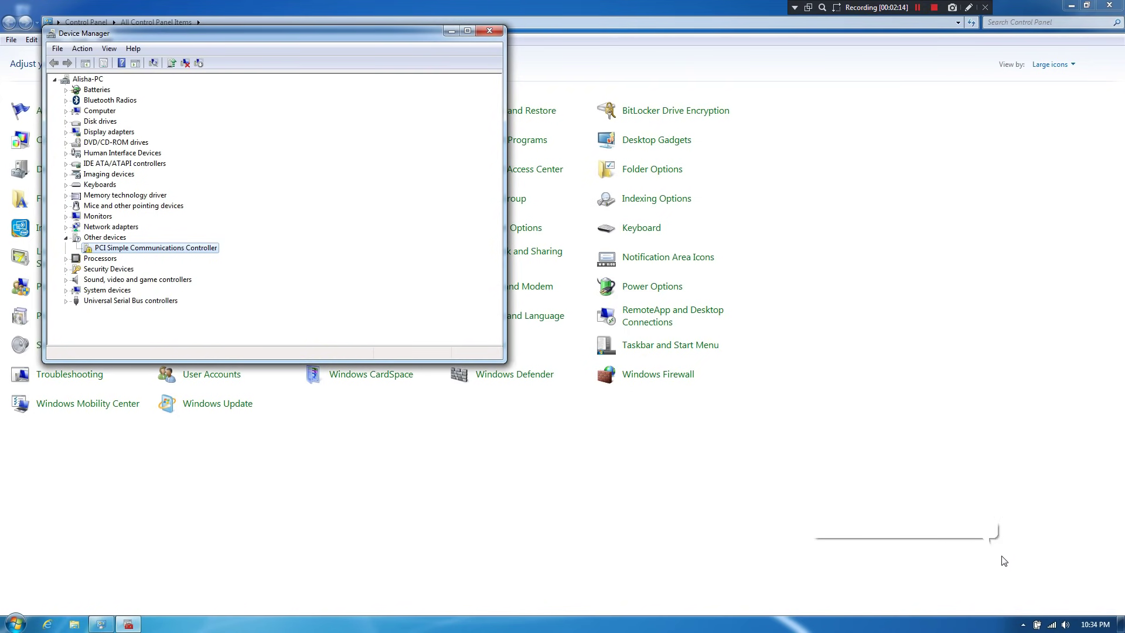
{"action": "mouse_move", "coordinate": [1051, 626]}
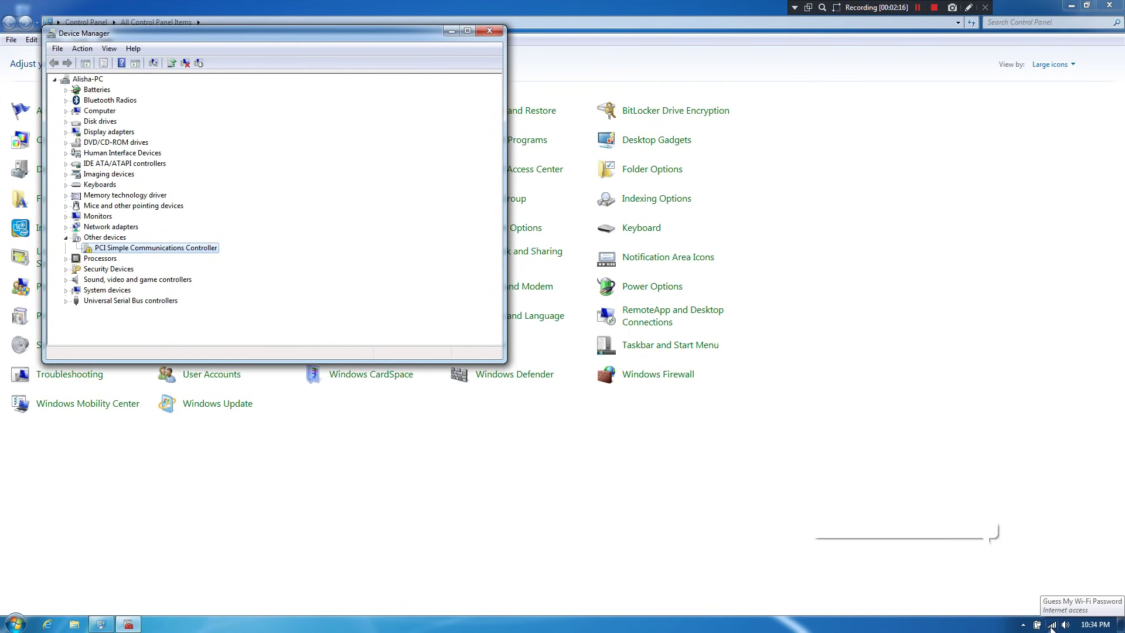
{"action": "left_click", "coordinate": [154, 62]}
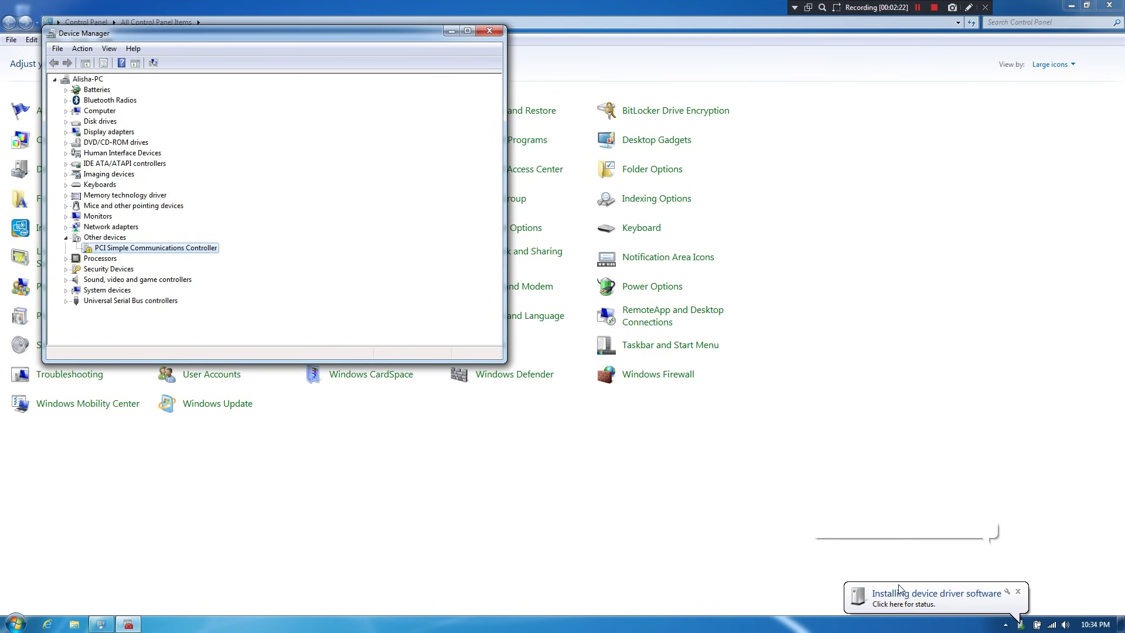
Step: Open the driver installation details and let Intel(R) Management Engine Interface finish installing
{"action": "left_click", "coordinate": [934, 603]}
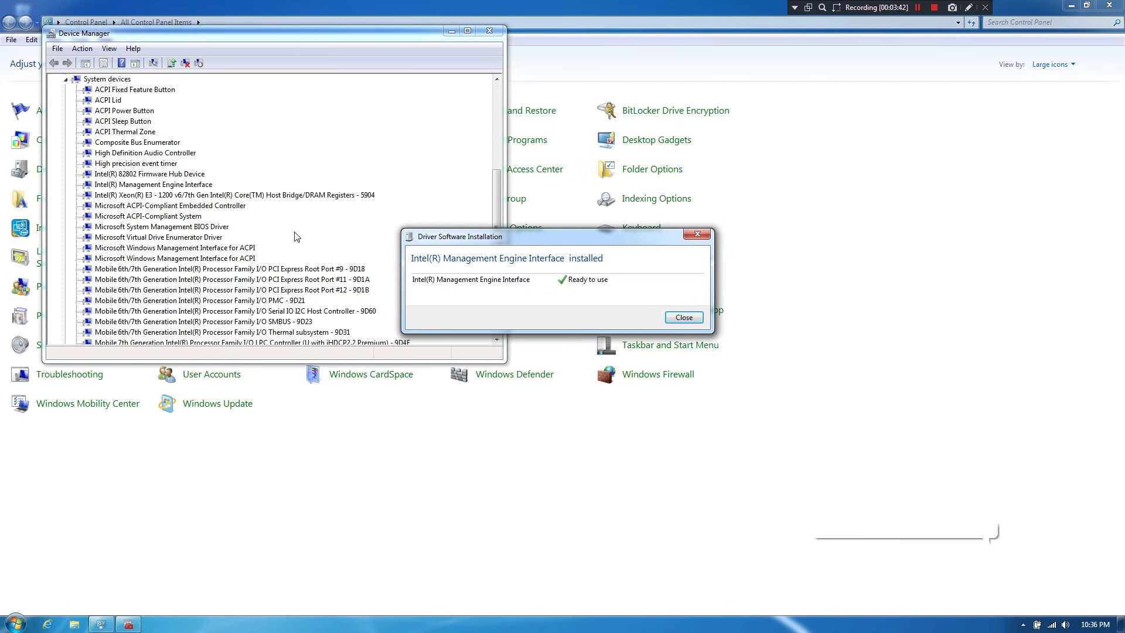
Step: Select Intel(R) Management Engine Interface, maximize and restore Device Manager, and dismiss the installed notice
{"action": "left_click", "coordinate": [99, 185]}
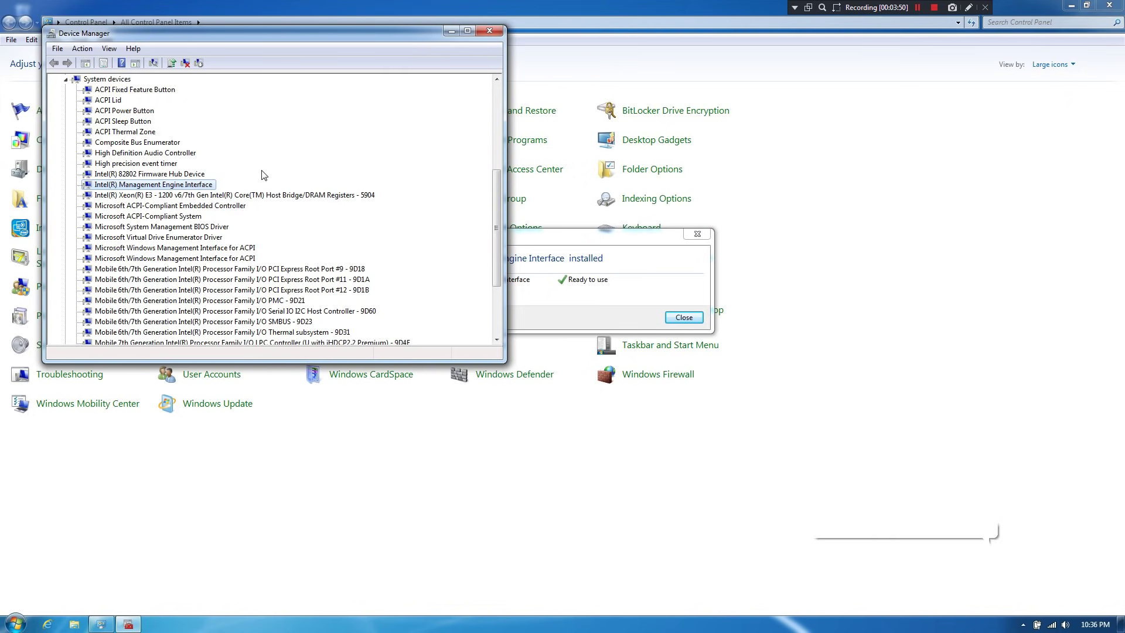
{"action": "left_click", "coordinate": [467, 31]}
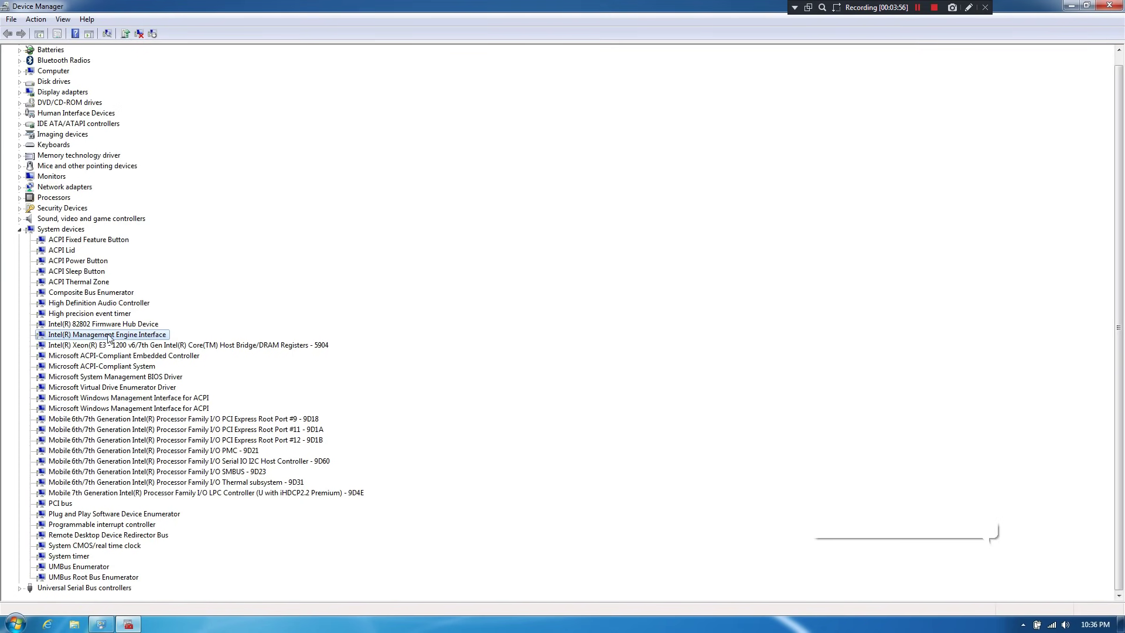
{"action": "left_click", "coordinate": [1092, 7]}
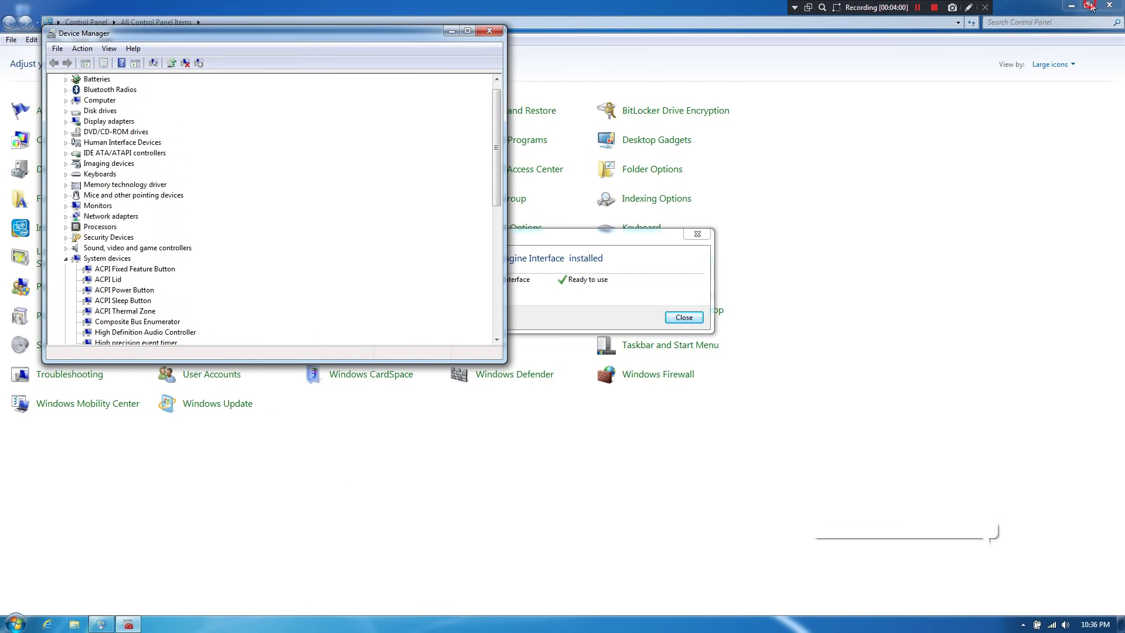
{"action": "left_click", "coordinate": [685, 317]}
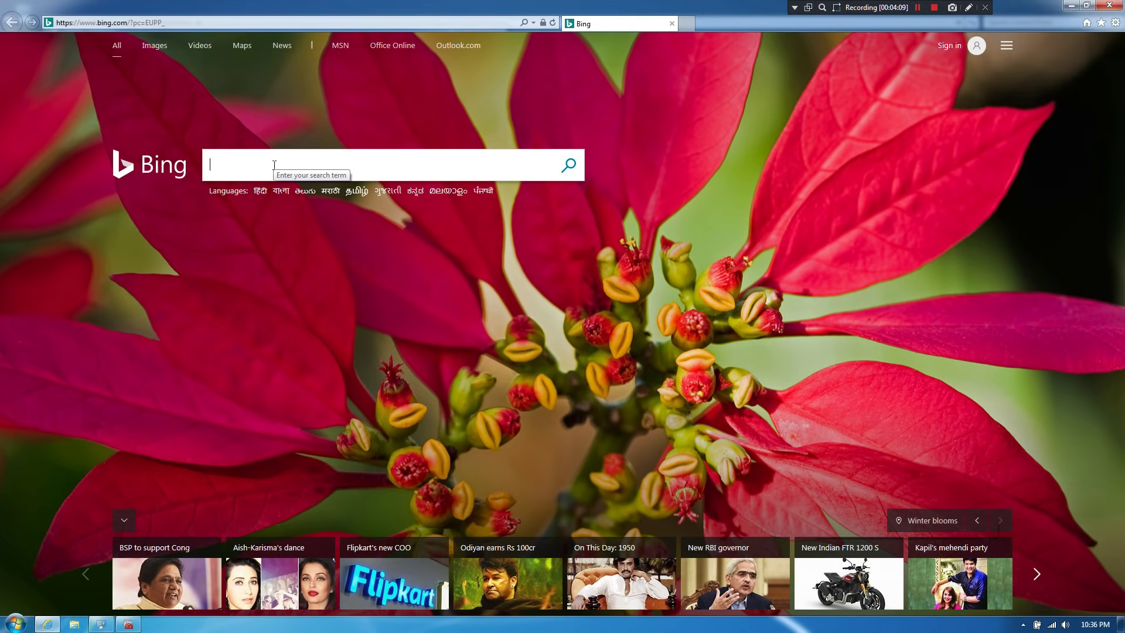
Step: Search Bing for 'intel management engine interface driver windows 7 64 bit'
{"action": "left_click", "coordinate": [274, 165]}
{"action": "type", "text": "intel mana"}
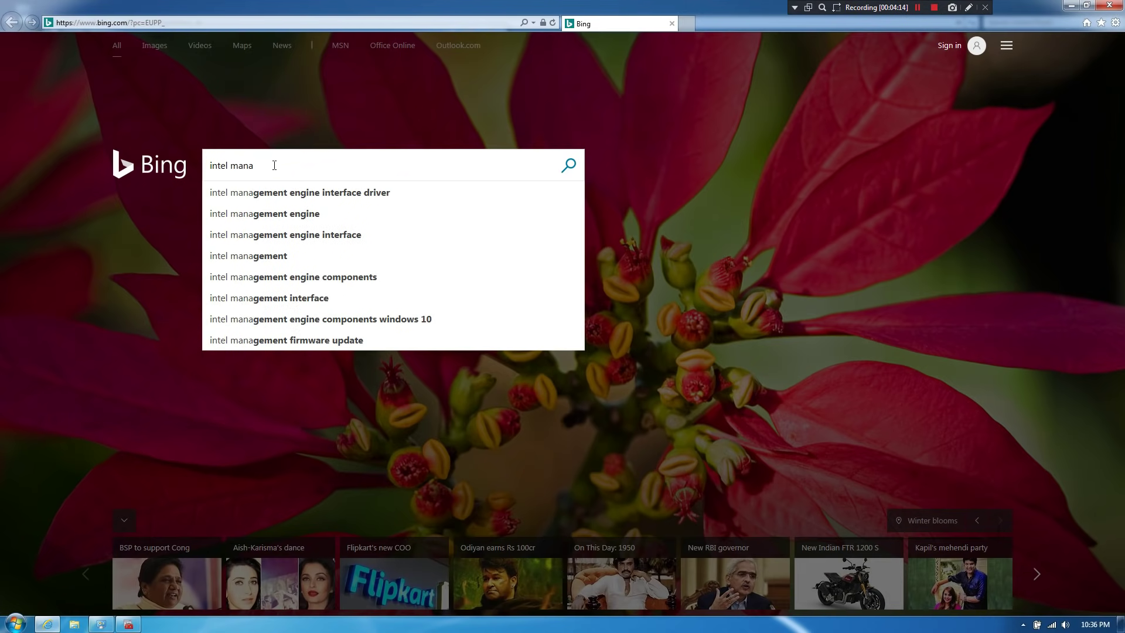
{"action": "type", "text": "gement engi"}
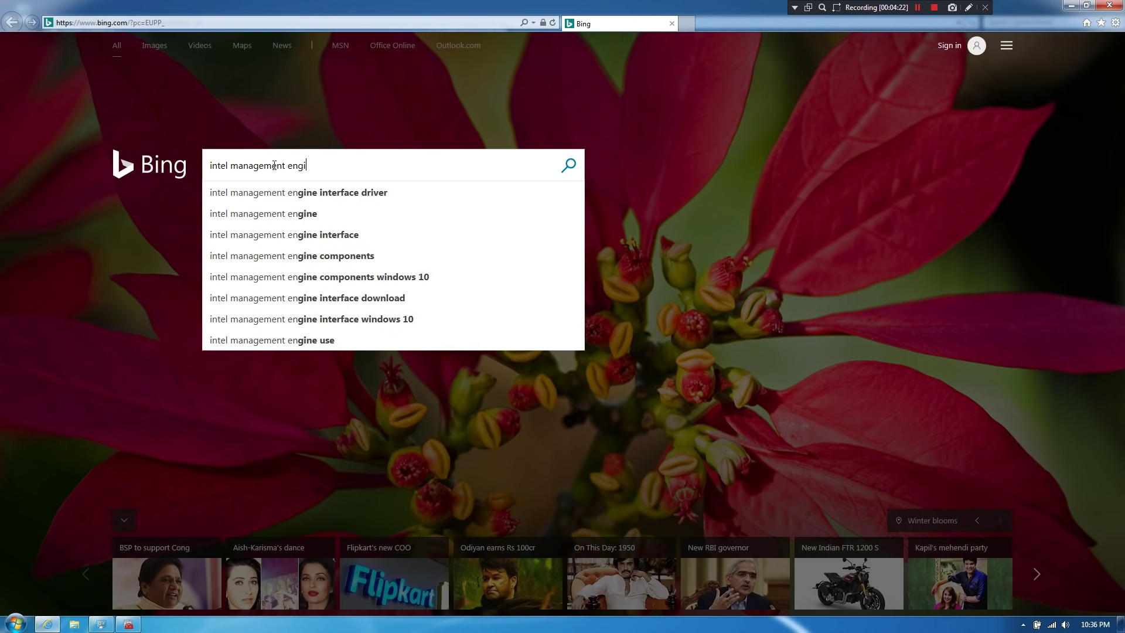
{"action": "type", "text": "ne in"}
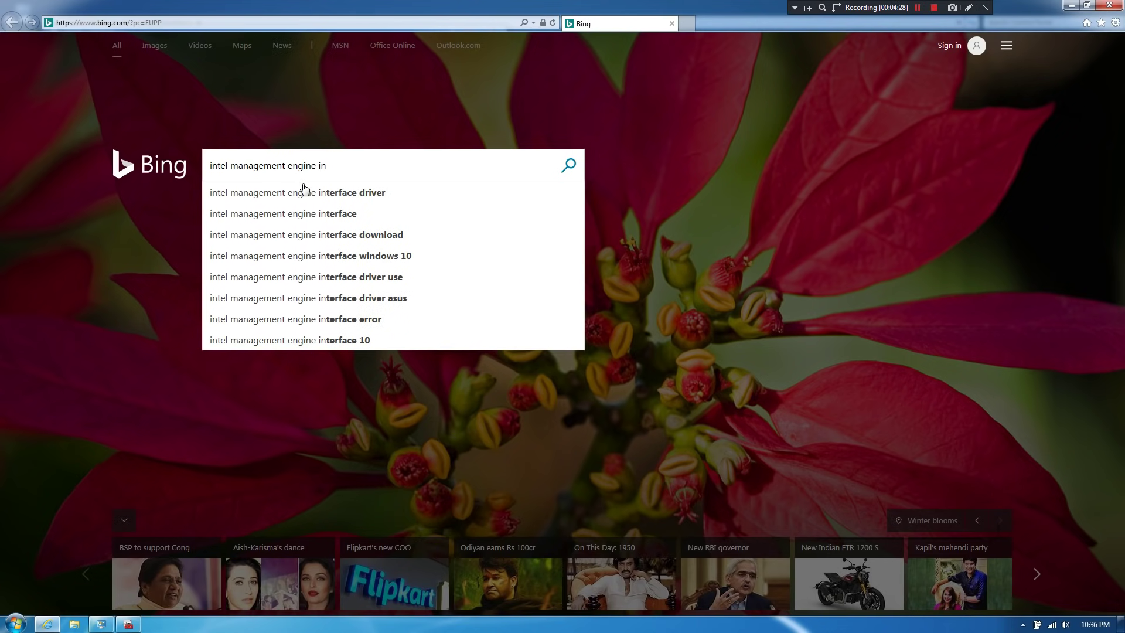
{"action": "left_click", "coordinate": [304, 192]}
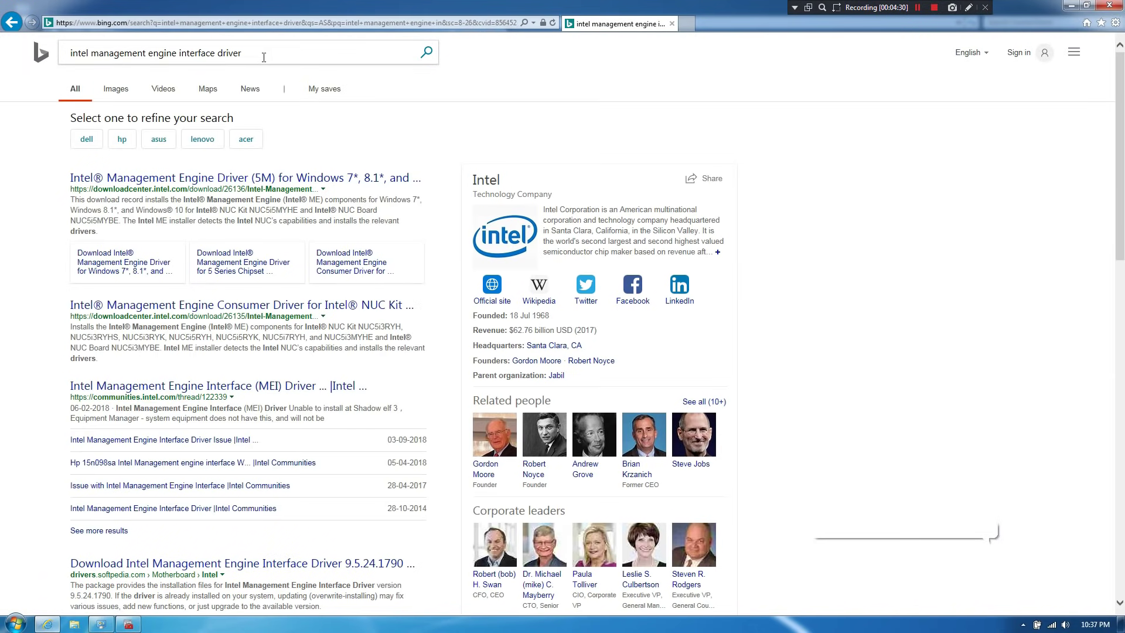
{"action": "left_click", "coordinate": [283, 52]}
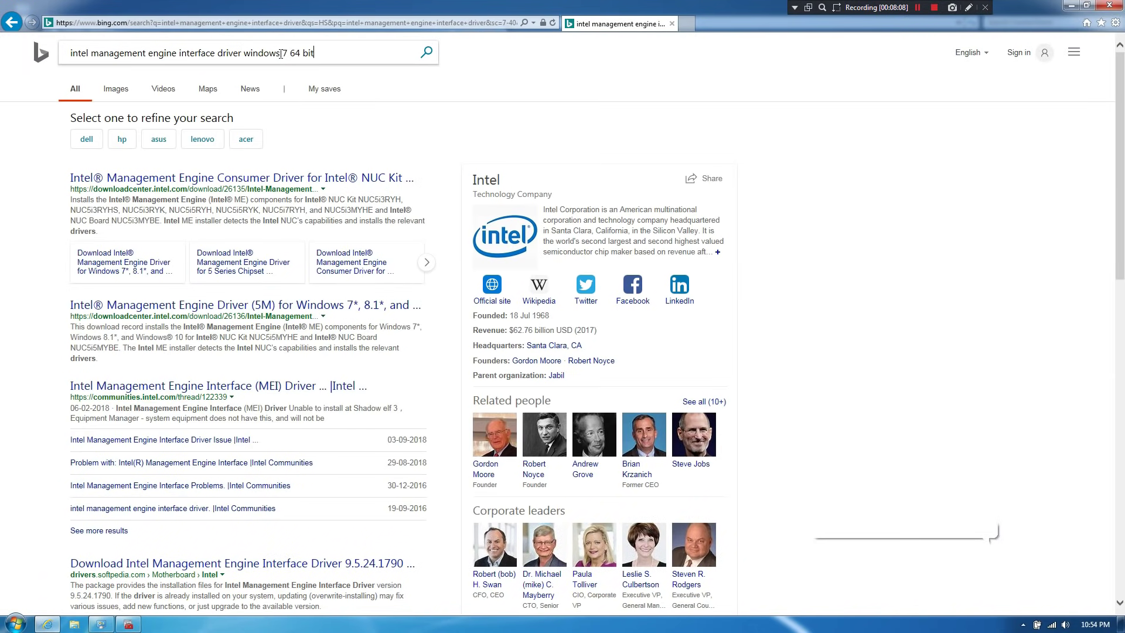
{"action": "key", "text": "Return"}
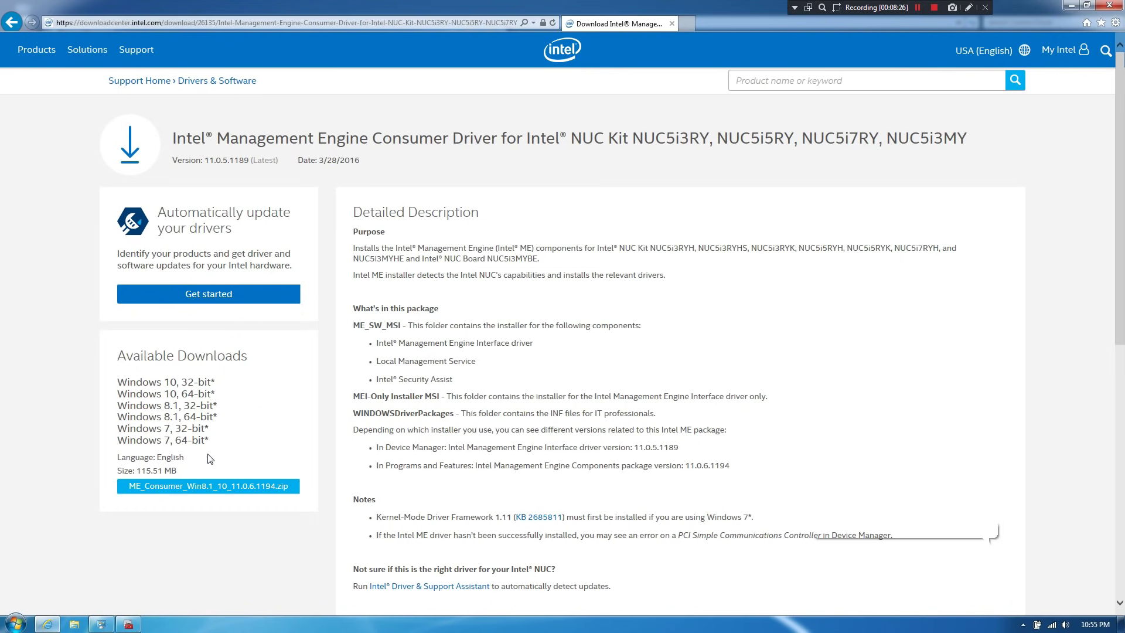
Step: Save ME_Consumer_Win8.1_10_11.0.6.1194.zip to the Desktop
{"action": "left_click", "coordinate": [201, 488]}
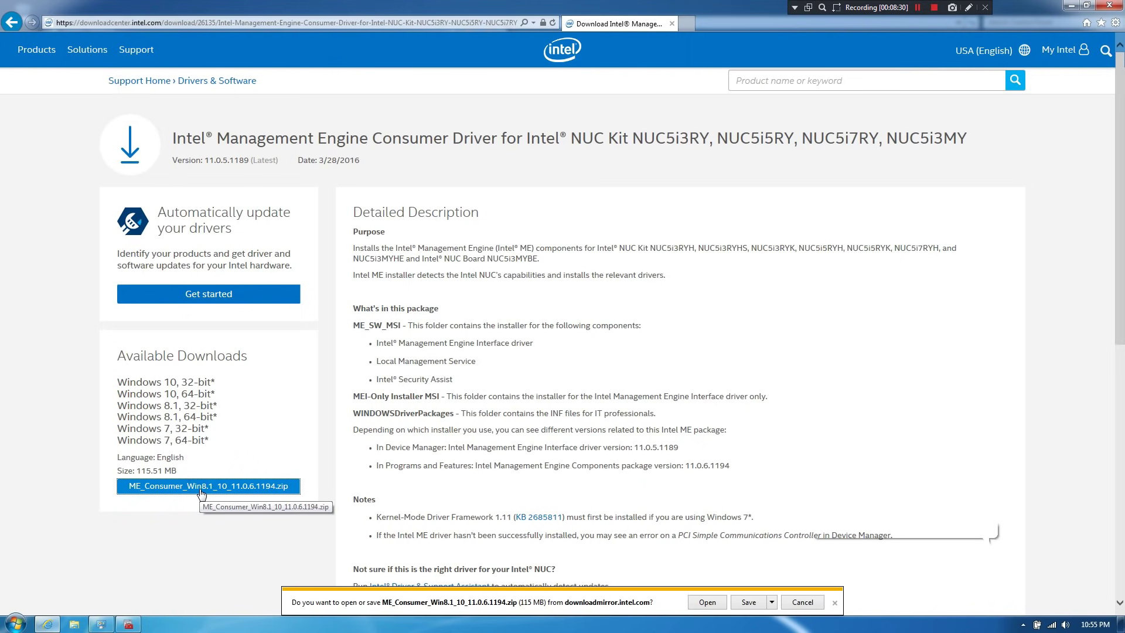
{"action": "left_click", "coordinate": [771, 603]}
{"action": "left_click", "coordinate": [811, 589]}
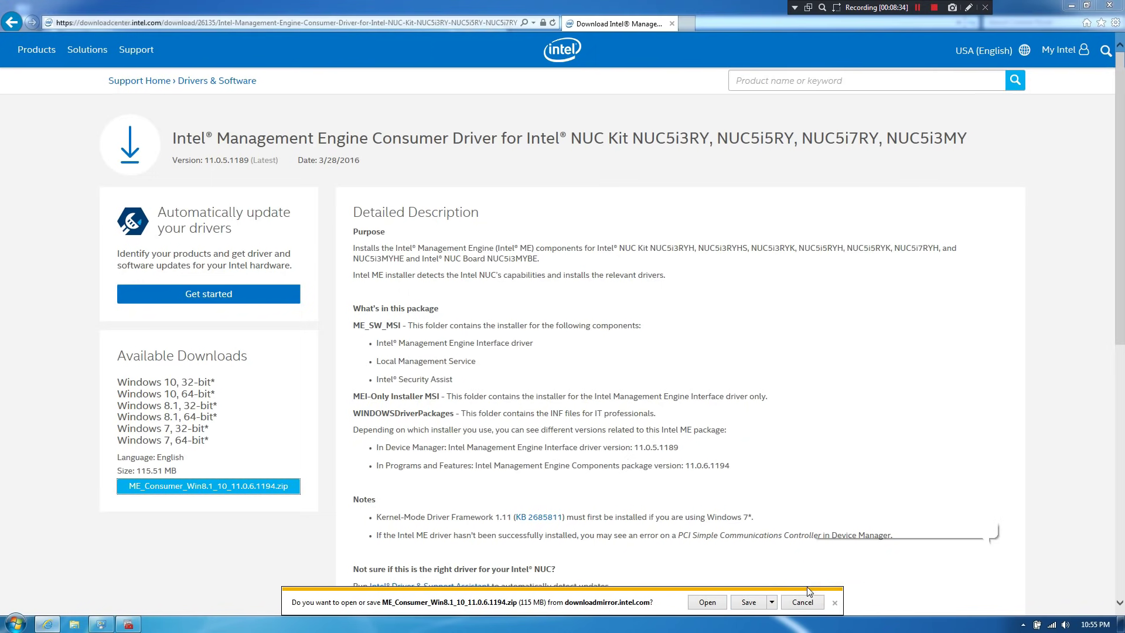
{"action": "left_click", "coordinate": [398, 289]}
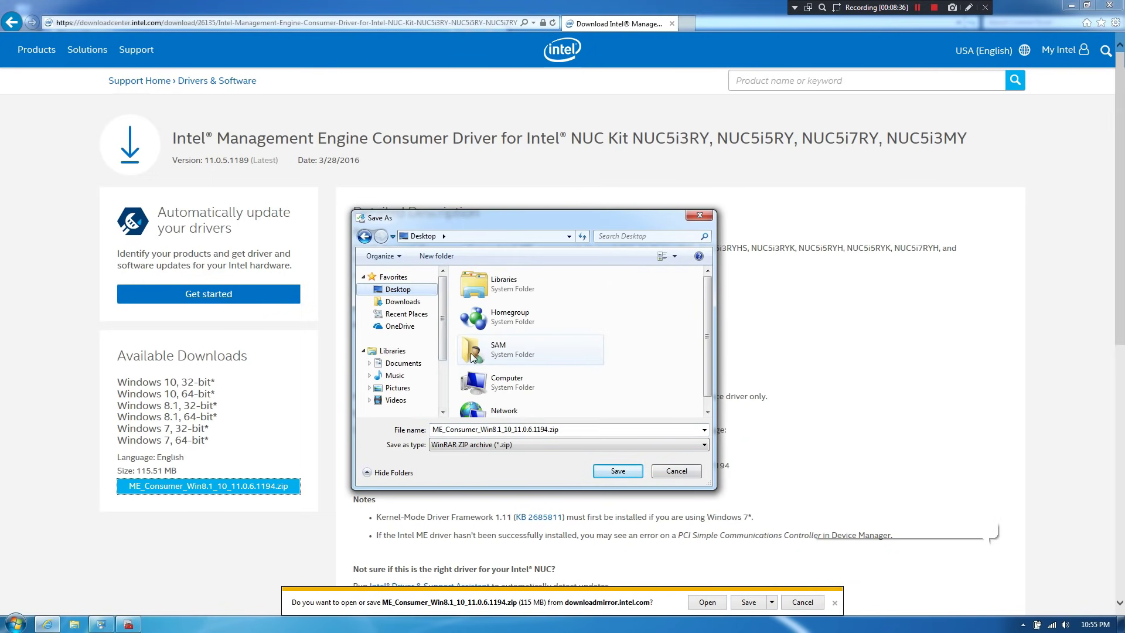
{"action": "left_click", "coordinate": [619, 470]}
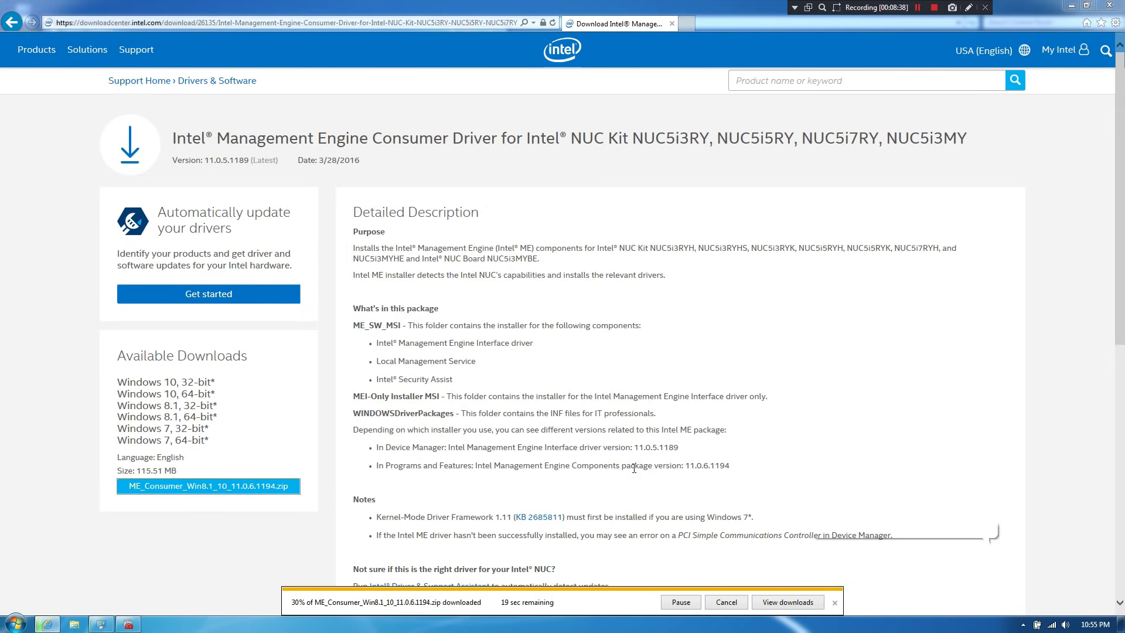
Step: Watch the download finish in the downloads list, then show the desktop
{"action": "left_click", "coordinate": [785, 602]}
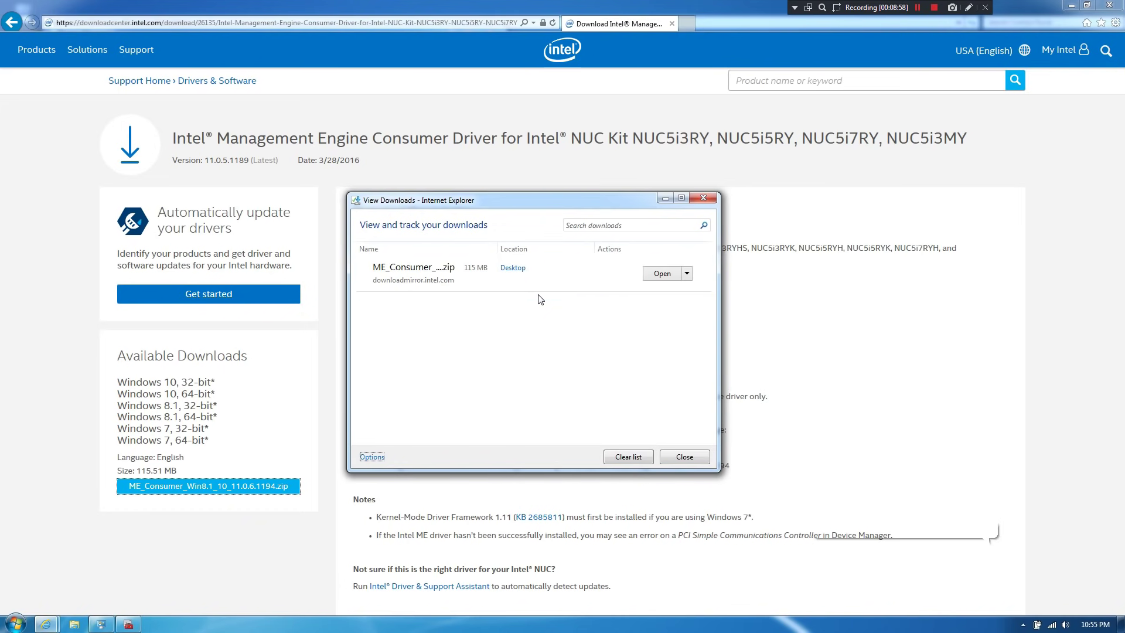
{"action": "left_click", "coordinate": [713, 197]}
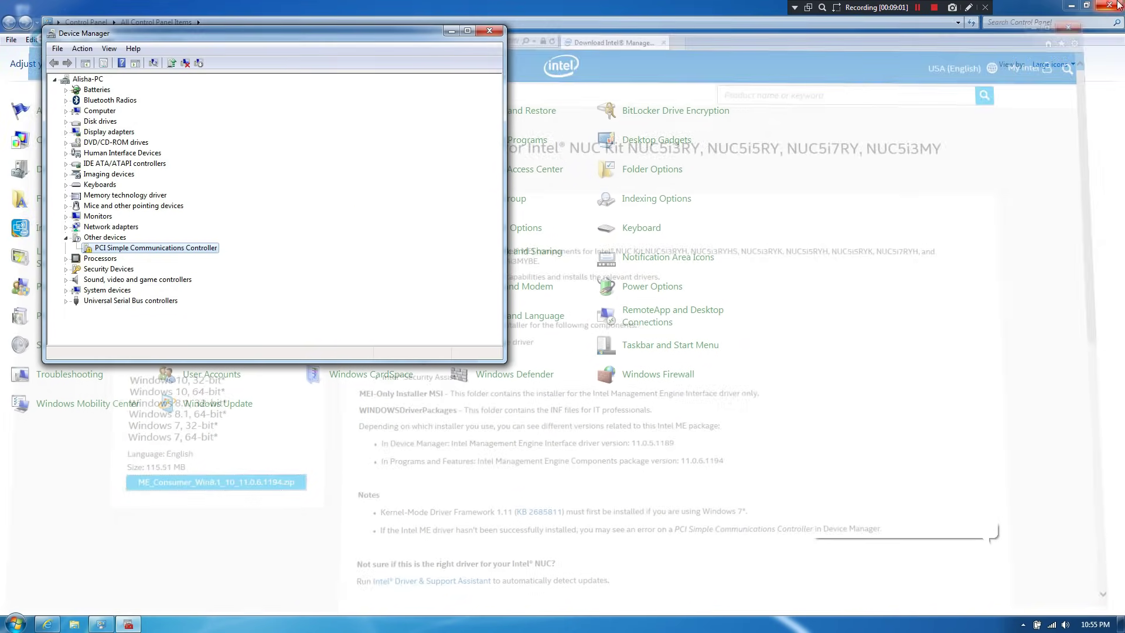
{"action": "left_click", "coordinate": [1120, 624]}
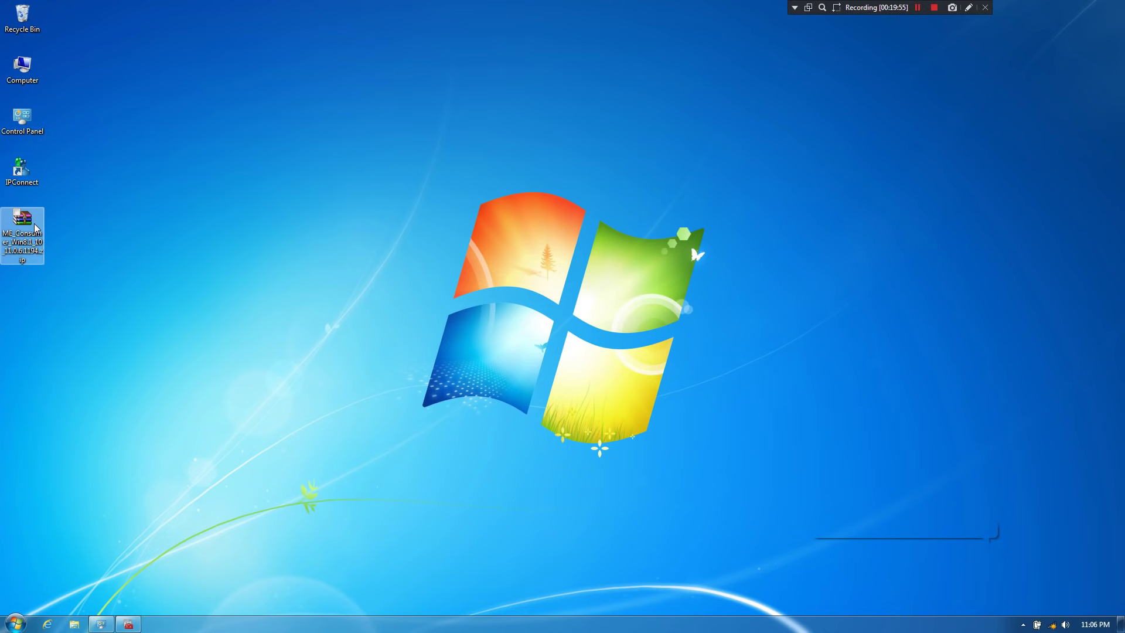
Step: Extract the ME_Consumer archive onto the desktop
{"action": "left_click_drag", "start_coordinate": [34, 223], "coordinate": [577, 318]}
{"action": "right_click", "coordinate": [576, 318]}
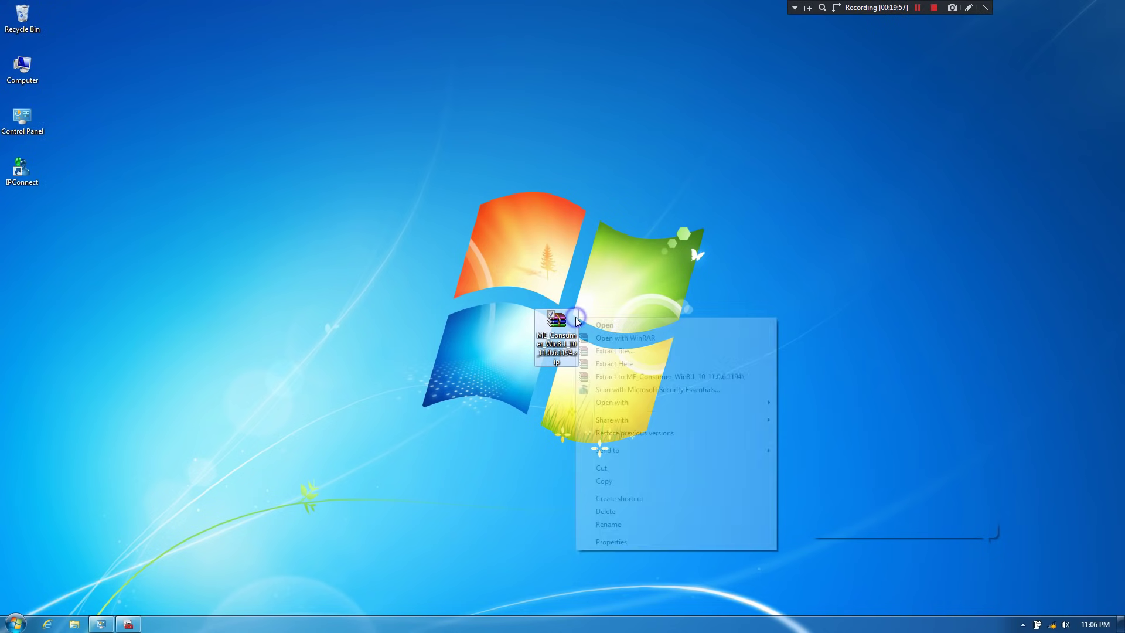
{"action": "left_click", "coordinate": [609, 363]}
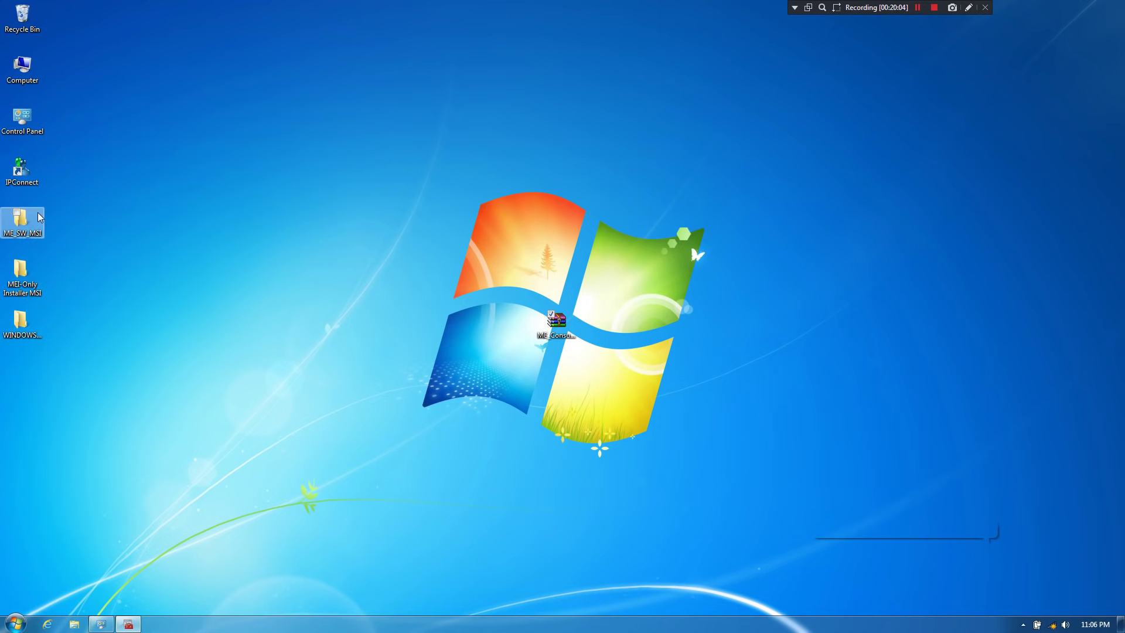
Step: Open the MEI-Only Installer MSI folder and place Device Manager beside it
{"action": "left_click_drag", "start_coordinate": [33, 274], "coordinate": [787, 278]}
{"action": "double_click", "coordinate": [787, 278]}
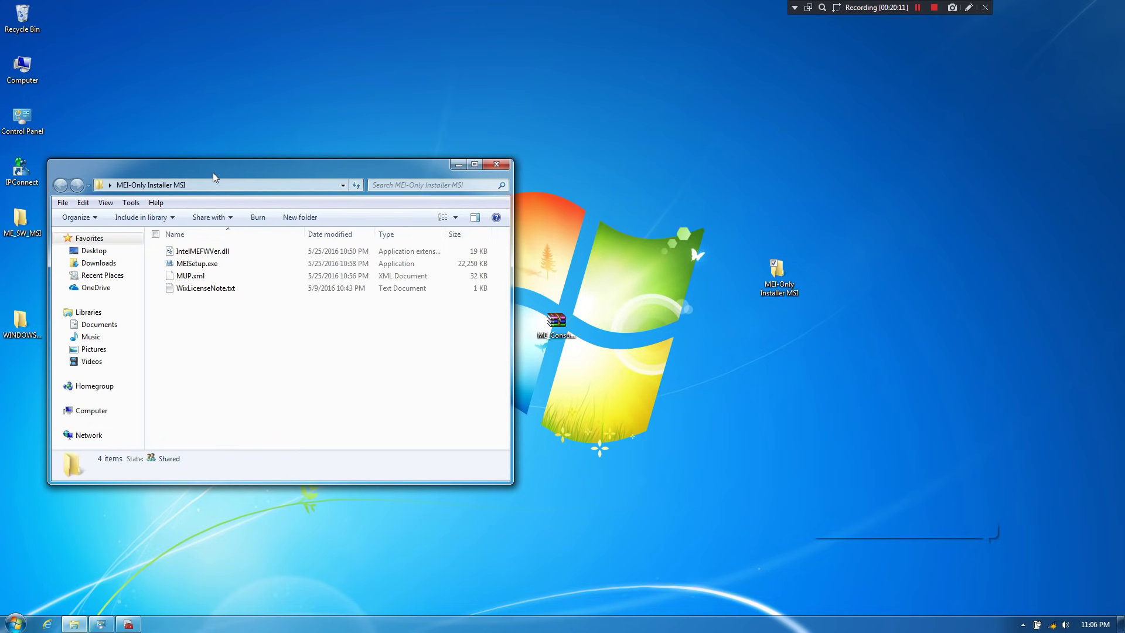
{"action": "left_click_drag", "start_coordinate": [216, 173], "coordinate": [268, 145]}
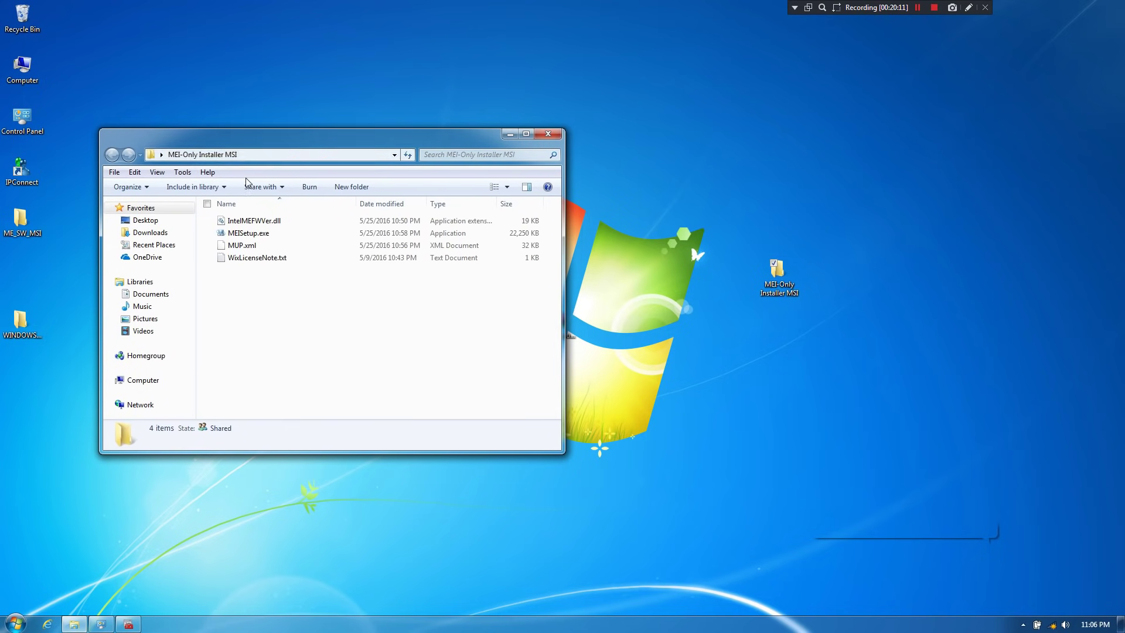
{"action": "left_click", "coordinate": [128, 623]}
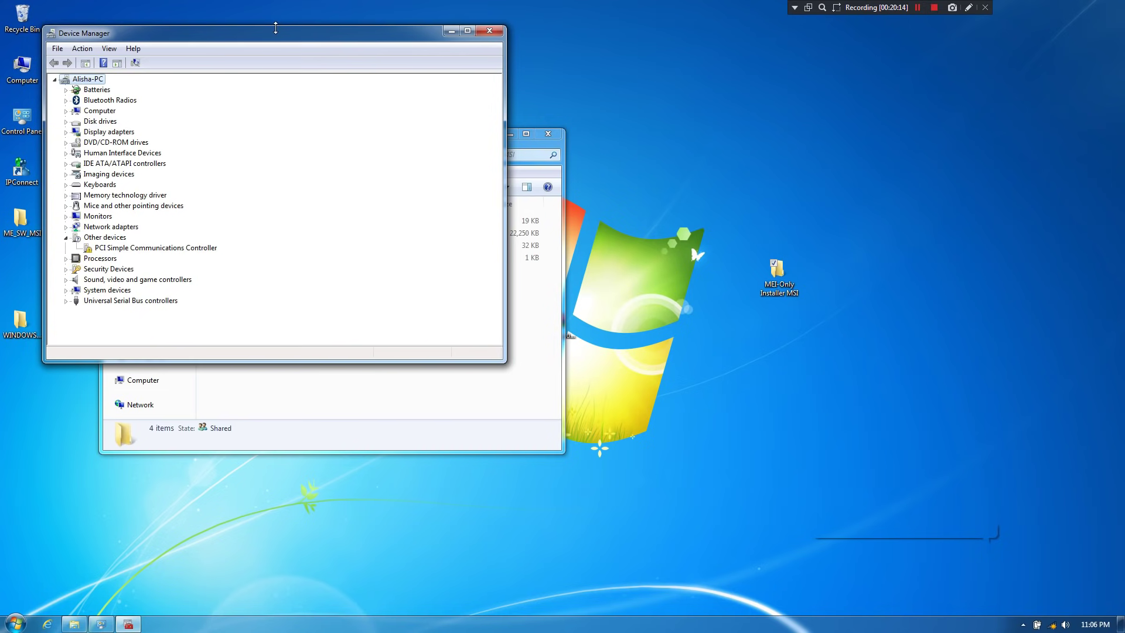
{"action": "left_click_drag", "start_coordinate": [279, 35], "coordinate": [857, 134]}
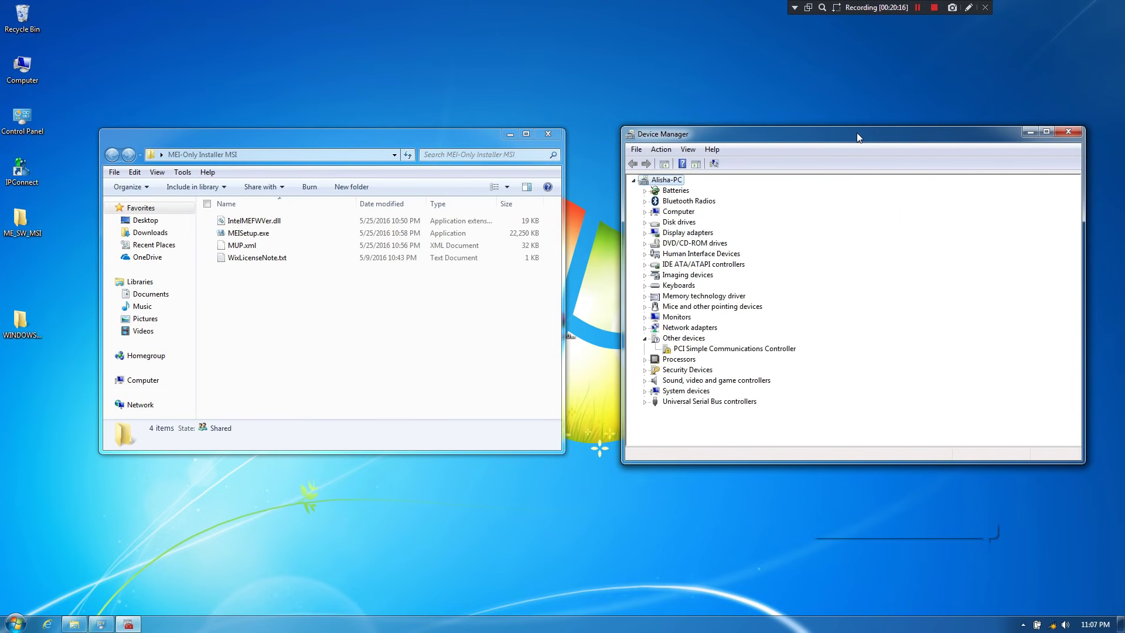
Step: Run MEISetup.exe and remove the Intel Management Engine Components
{"action": "double_click", "coordinate": [249, 233]}
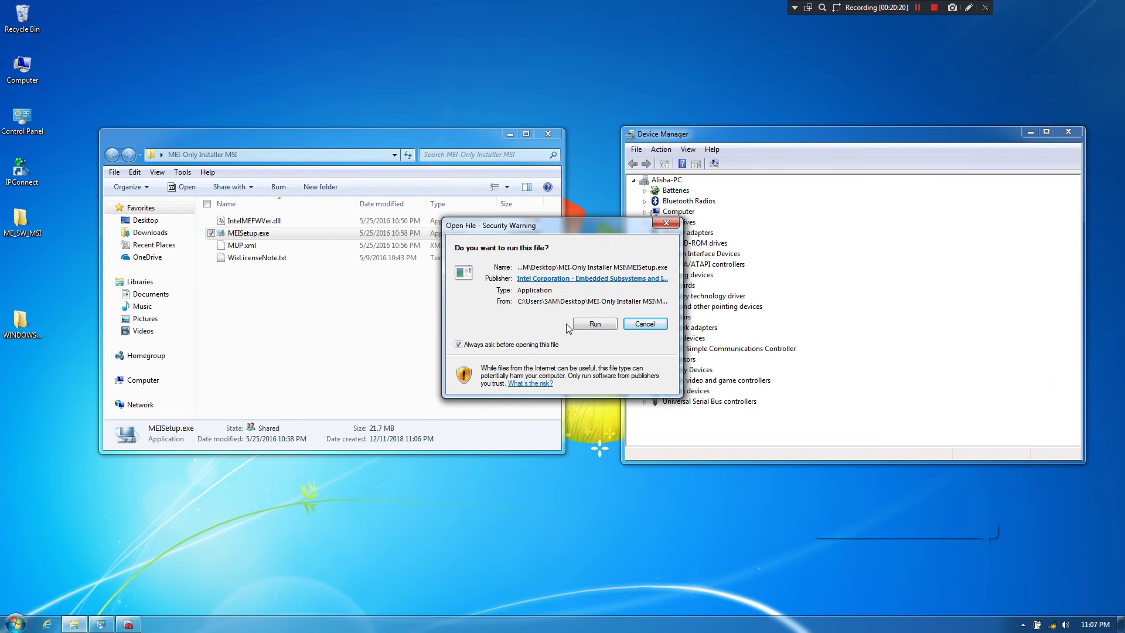
{"action": "left_click", "coordinate": [596, 324]}
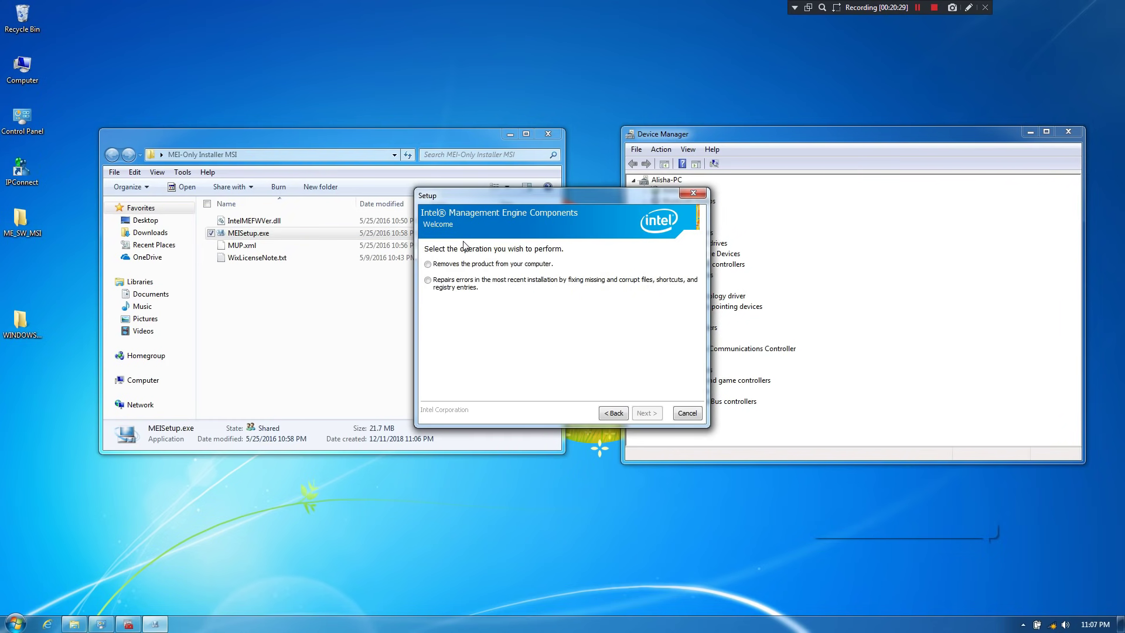
{"action": "left_click", "coordinate": [428, 265]}
{"action": "left_click", "coordinate": [643, 414]}
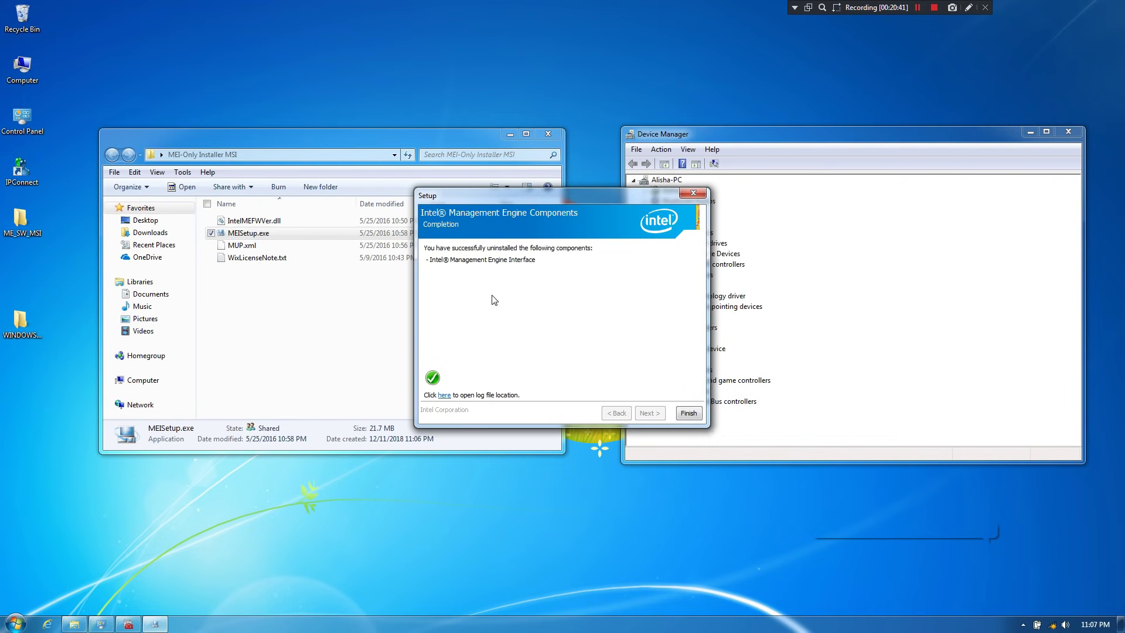
{"action": "left_click", "coordinate": [688, 413]}
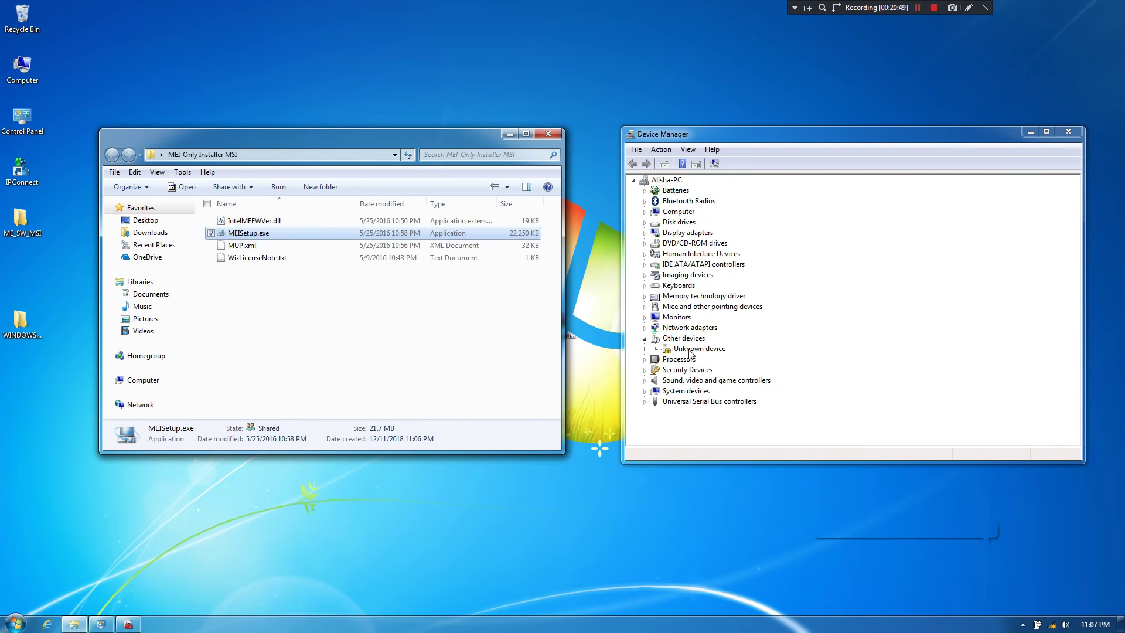
Step: Run MEISetup.exe again, accept the license terms, and install to the default folder
{"action": "double_click", "coordinate": [262, 235]}
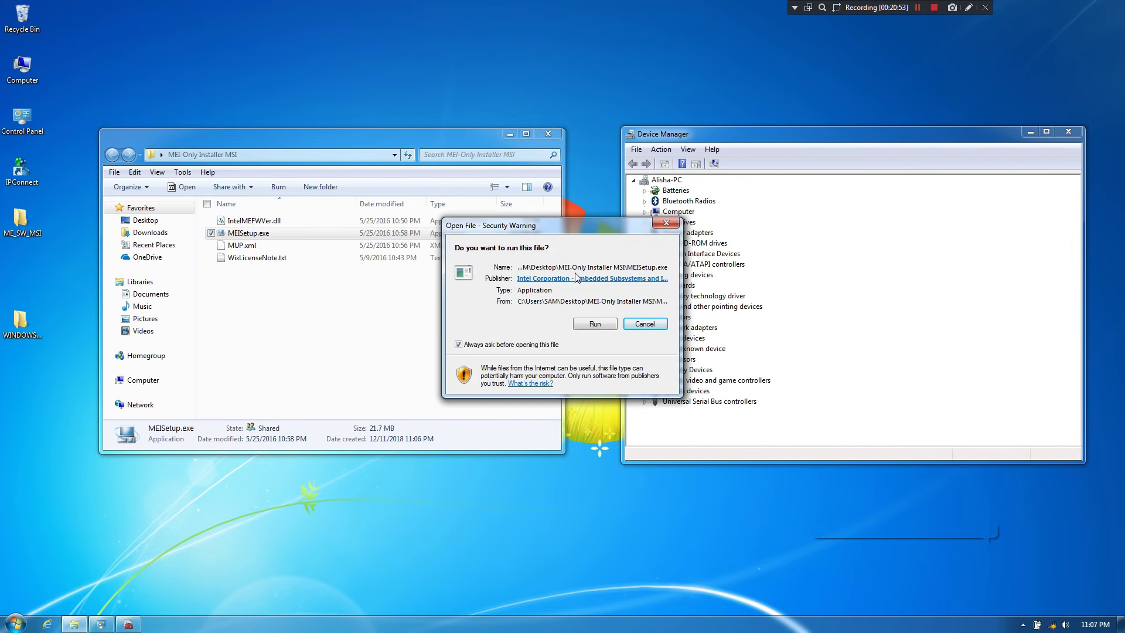
{"action": "left_click_drag", "start_coordinate": [573, 227], "coordinate": [485, 210]}
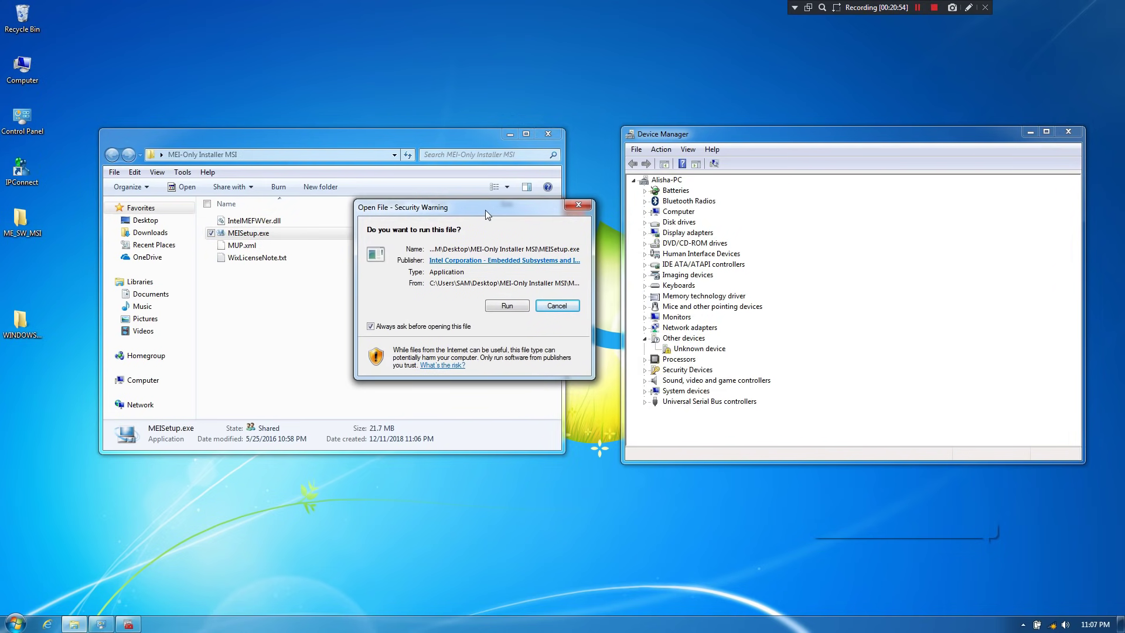
{"action": "left_click", "coordinate": [507, 305]}
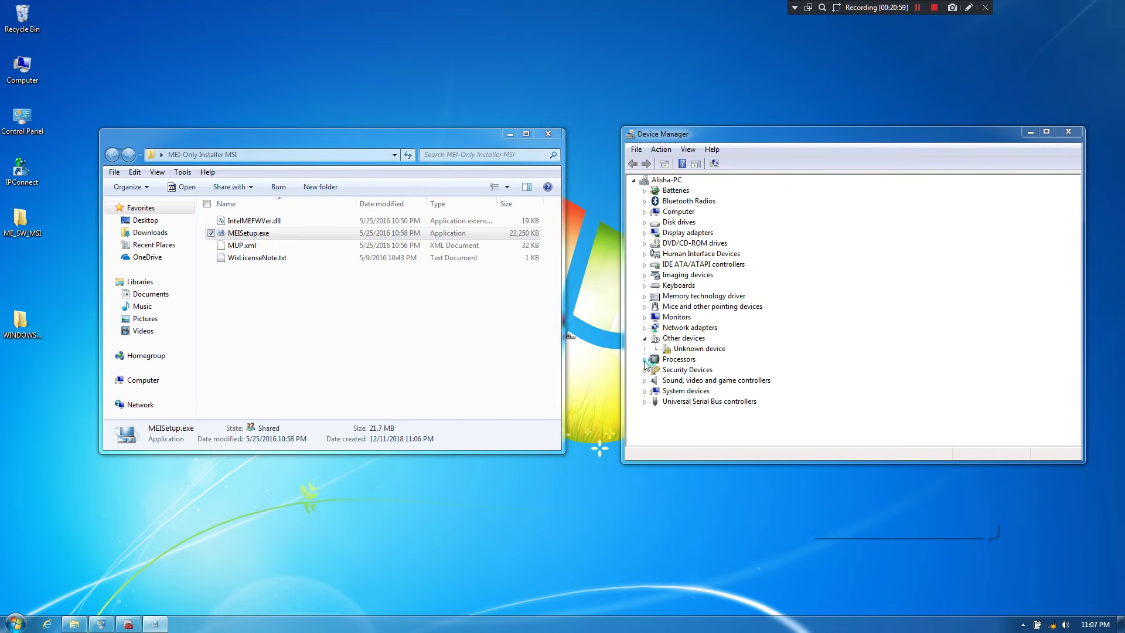
{"action": "left_click_drag", "start_coordinate": [584, 191], "coordinate": [464, 168]}
{"action": "left_click", "coordinate": [526, 390]}
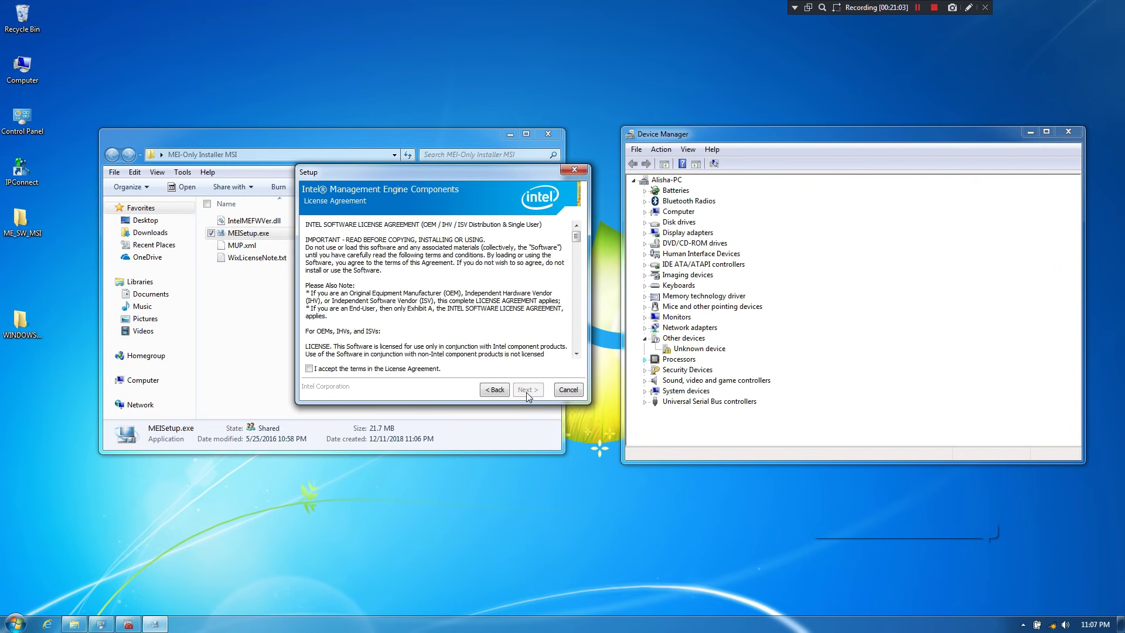
{"action": "left_click", "coordinate": [318, 368]}
{"action": "left_click", "coordinate": [525, 390]}
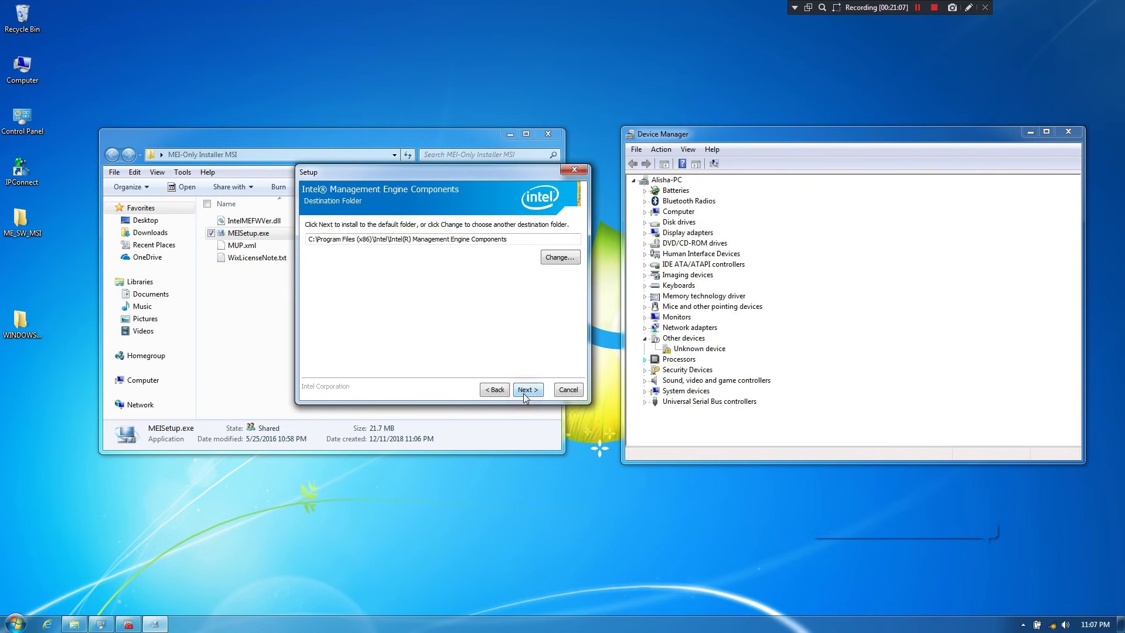
{"action": "left_click", "coordinate": [524, 393]}
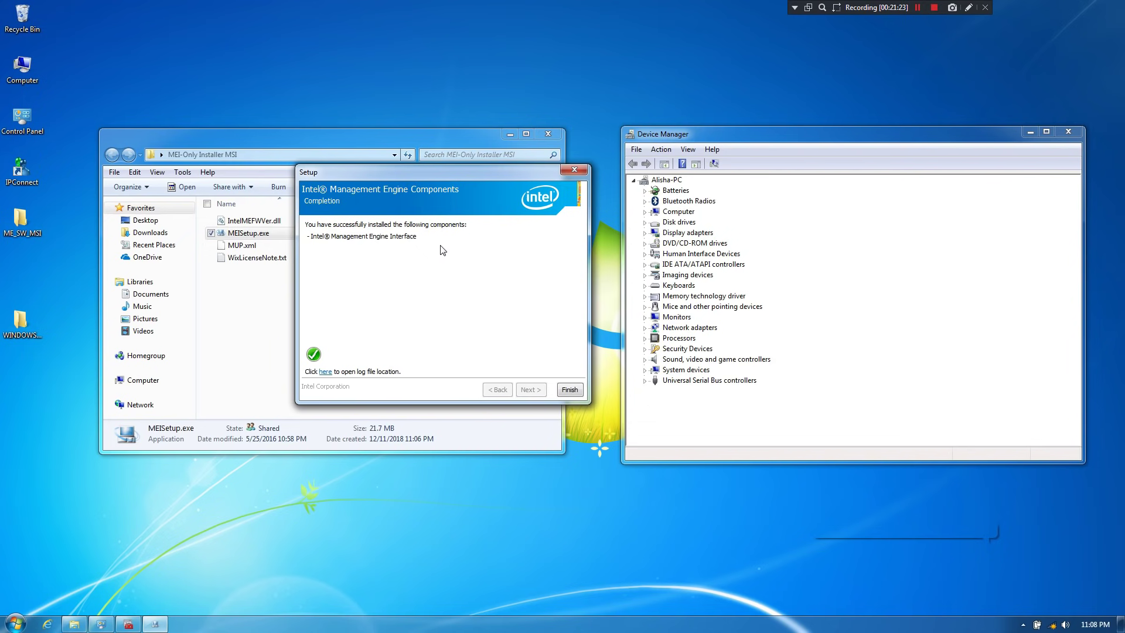
{"action": "left_click", "coordinate": [570, 389]}
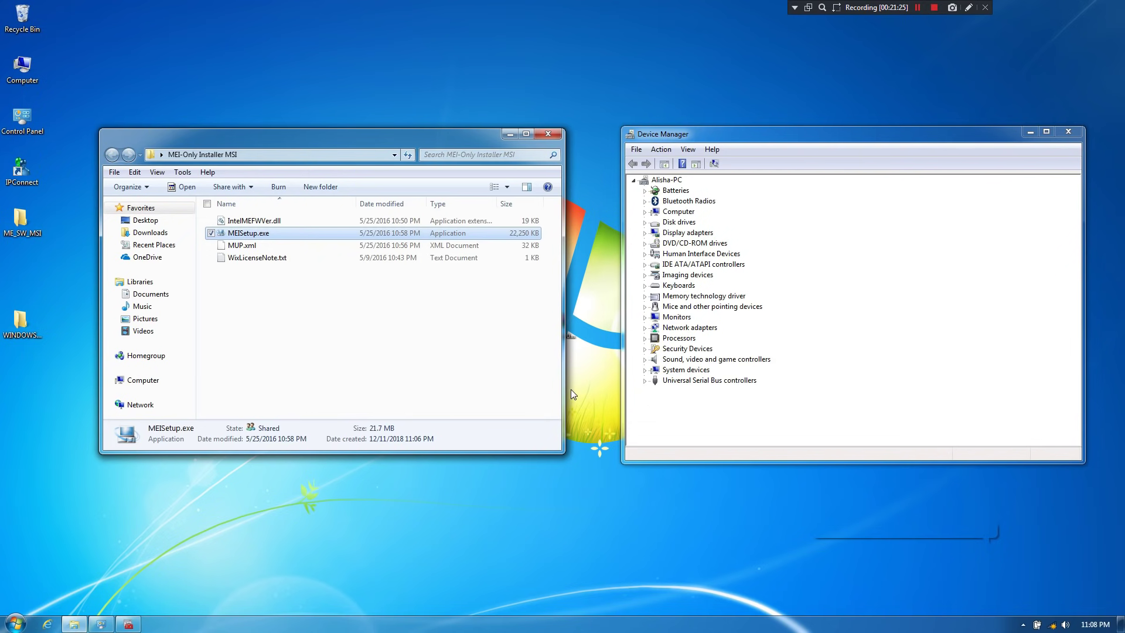
Step: Rescan, select Intel(R) Management Engine Interface under System devices, maximize, then close Device Manager
{"action": "left_click", "coordinate": [712, 163]}
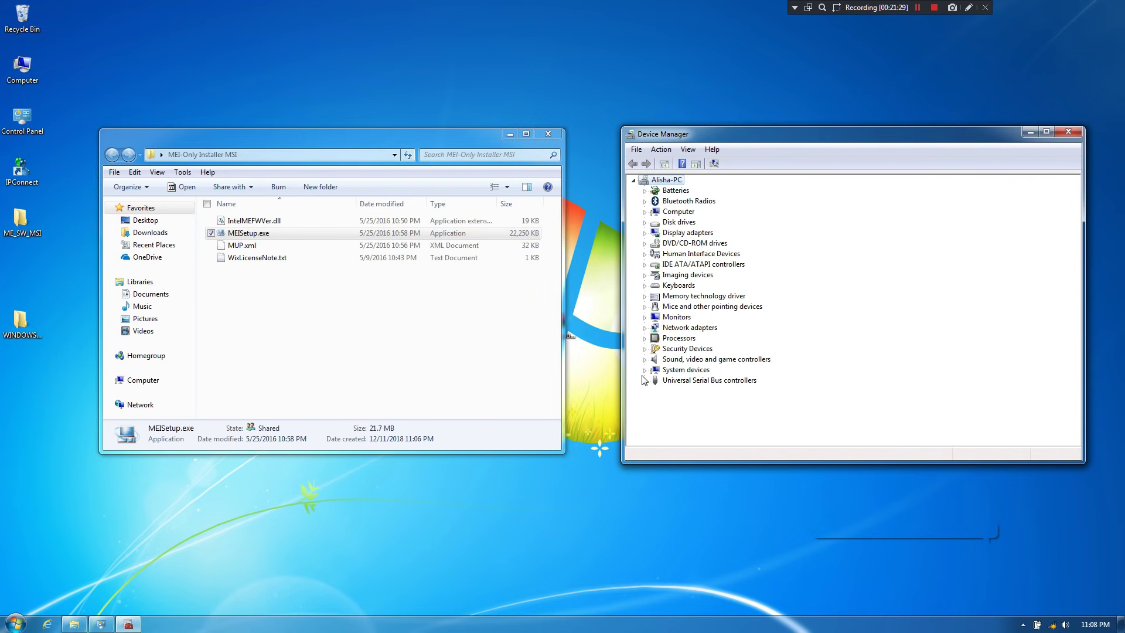
{"action": "left_click", "coordinate": [645, 370]}
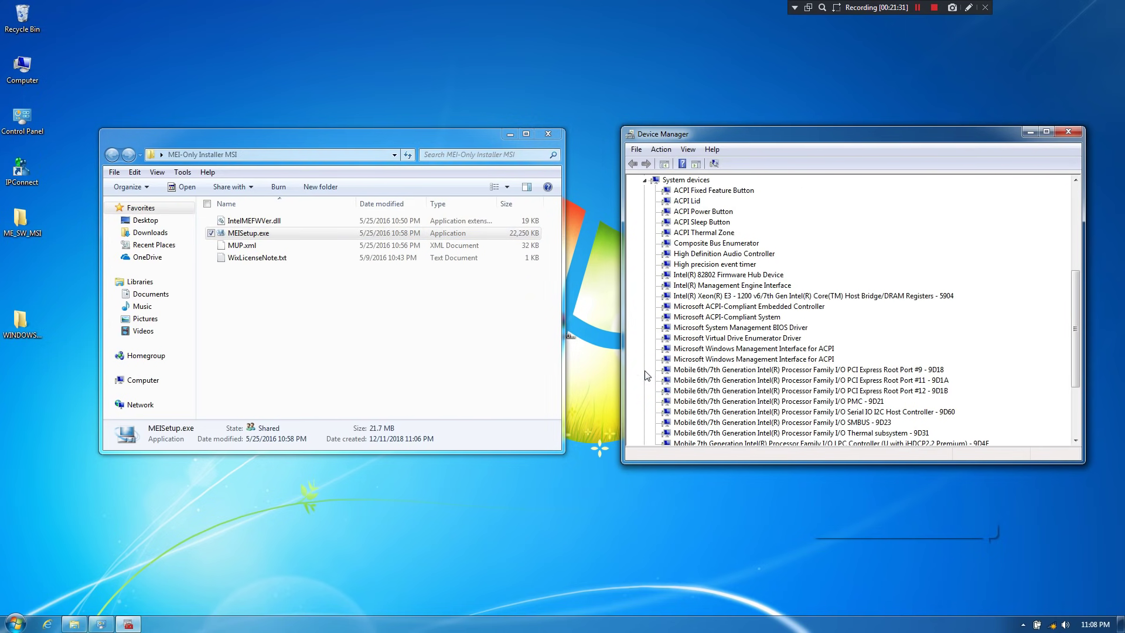
{"action": "left_click", "coordinate": [776, 287]}
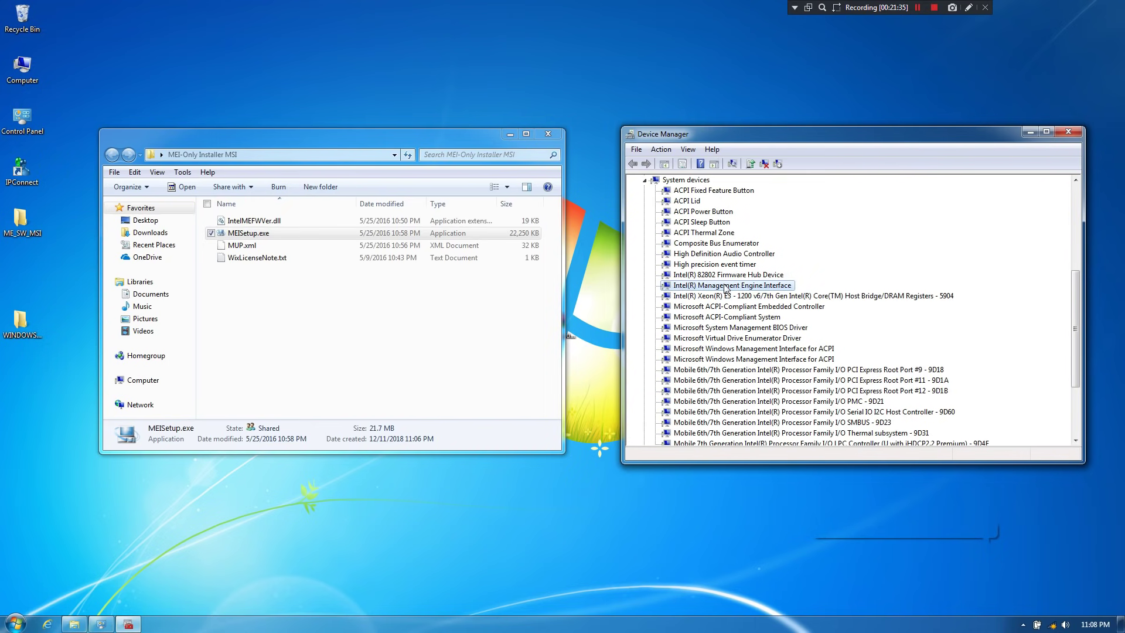
{"action": "left_click", "coordinate": [1046, 134]}
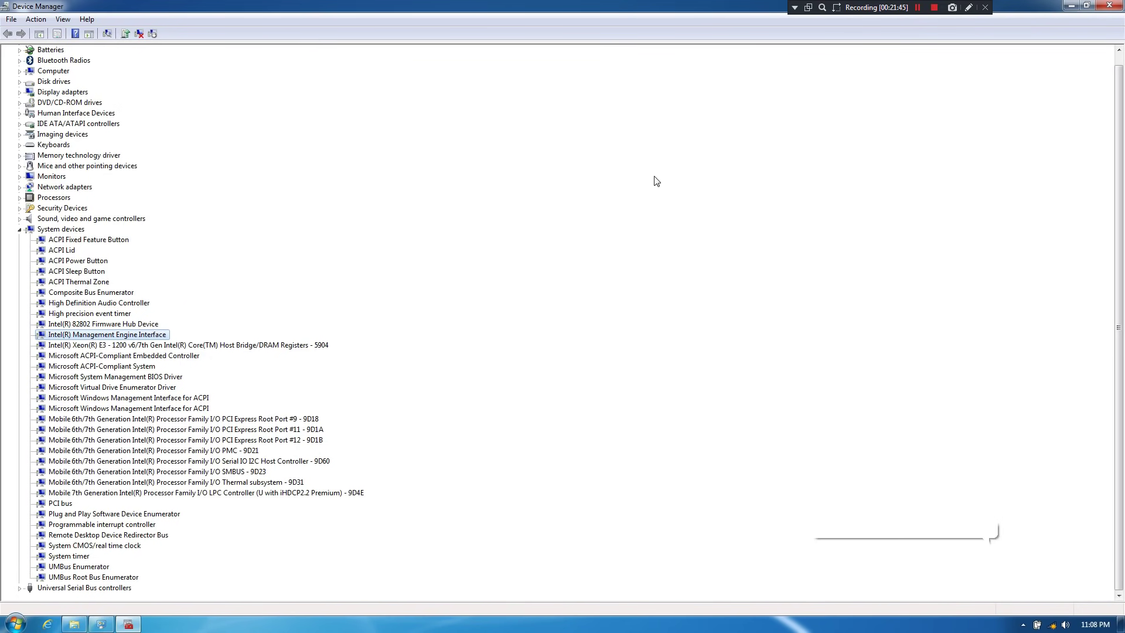
{"action": "left_click", "coordinate": [1109, 7]}
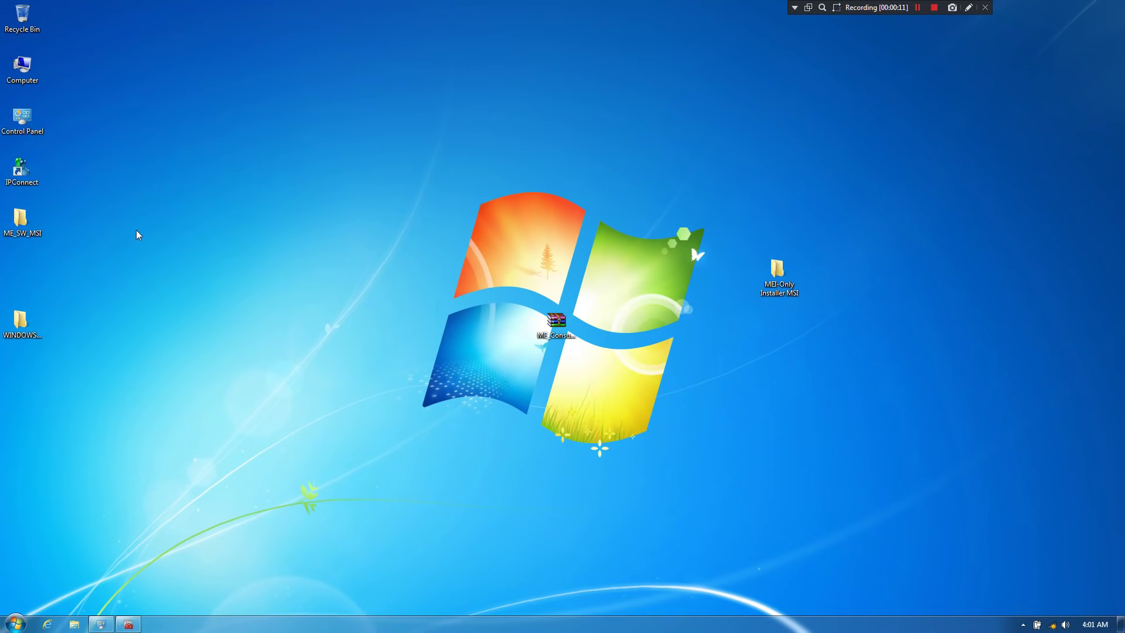
Step: Rearrange the desktop icons, moving MEI-Only Installer MSI under ME_SW_MSI and WINDOWSDriverPackages beside the Windows logo
{"action": "left_click", "coordinate": [36, 320]}
{"action": "left_click_drag", "start_coordinate": [36, 321], "coordinate": [938, 290]}
{"action": "left_click_drag", "start_coordinate": [779, 273], "coordinate": [22, 275]}
{"action": "left_click_drag", "start_coordinate": [931, 271], "coordinate": [797, 278]}
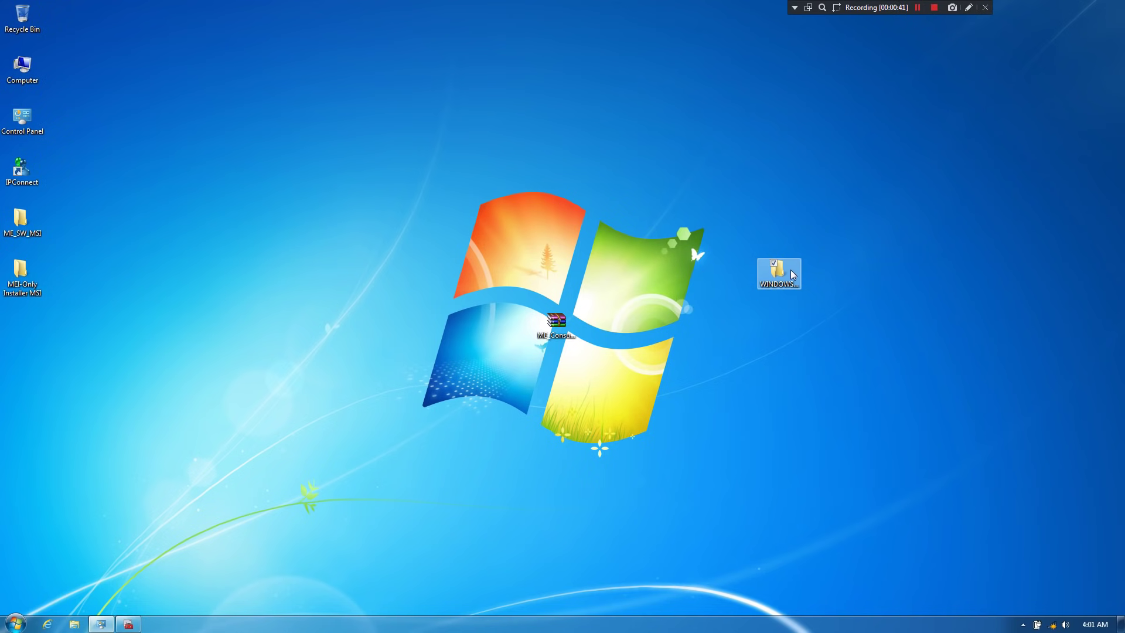
Step: Open the WINDOWSDriverPackages MEI folder and copy its full path
{"action": "left_click", "coordinate": [800, 273]}
{"action": "double_click", "coordinate": [801, 273]}
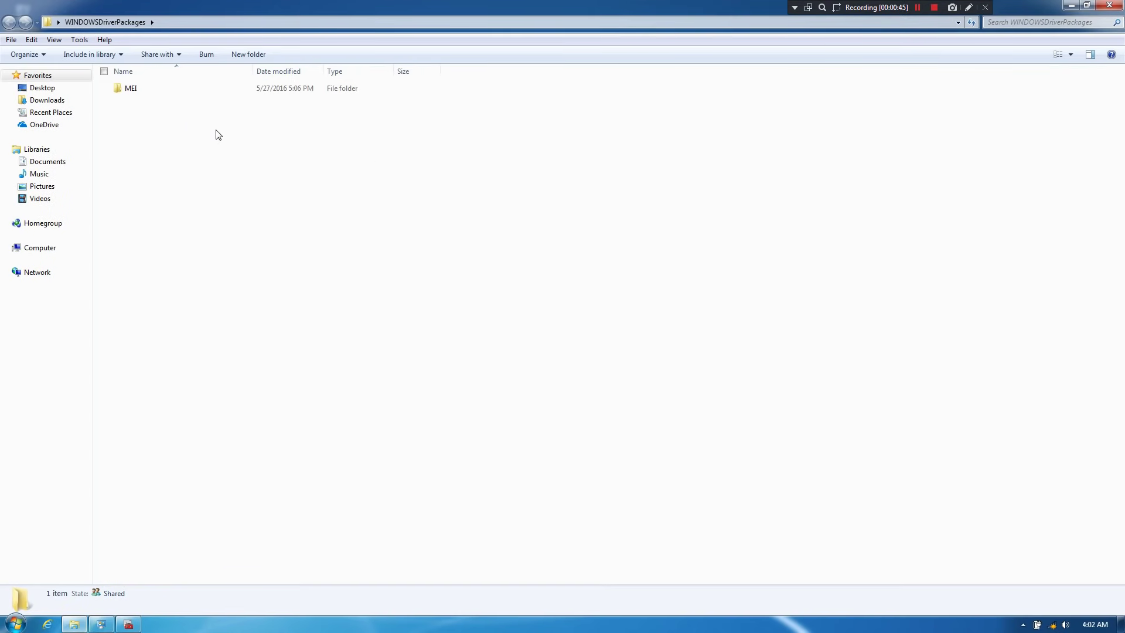
{"action": "double_click", "coordinate": [153, 88]}
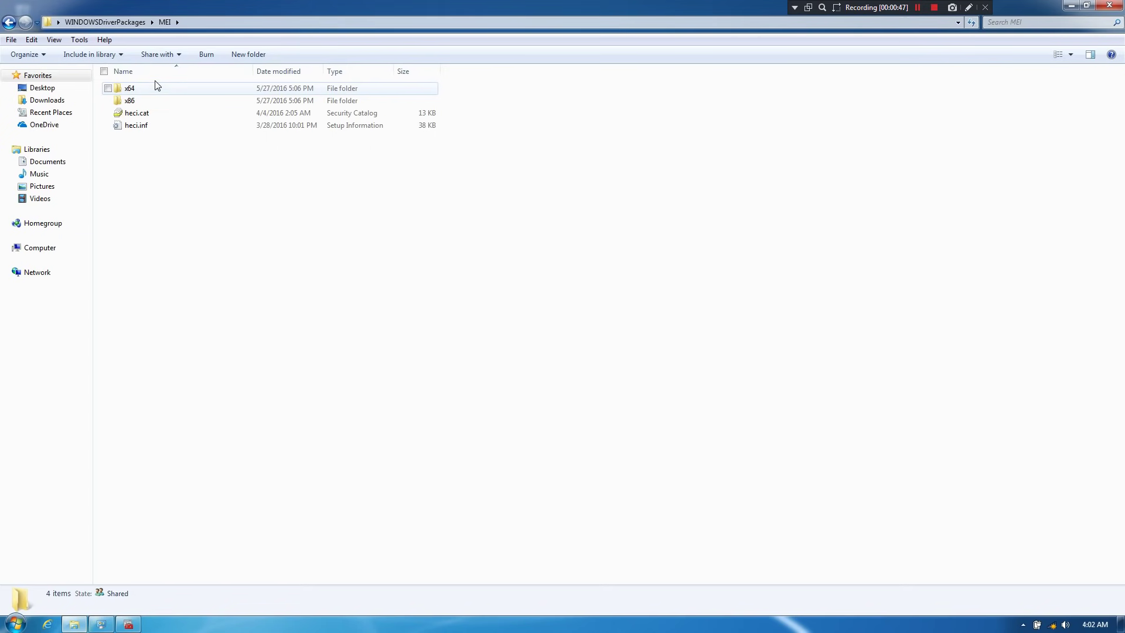
{"action": "left_click", "coordinate": [248, 22]}
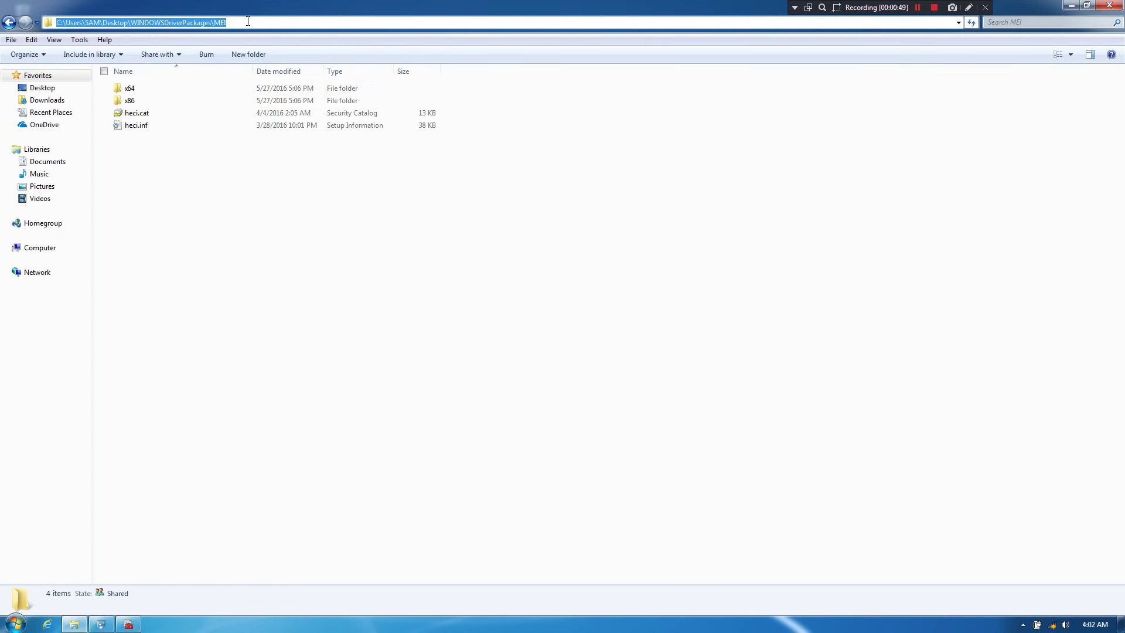
{"action": "right_click", "coordinate": [248, 22]}
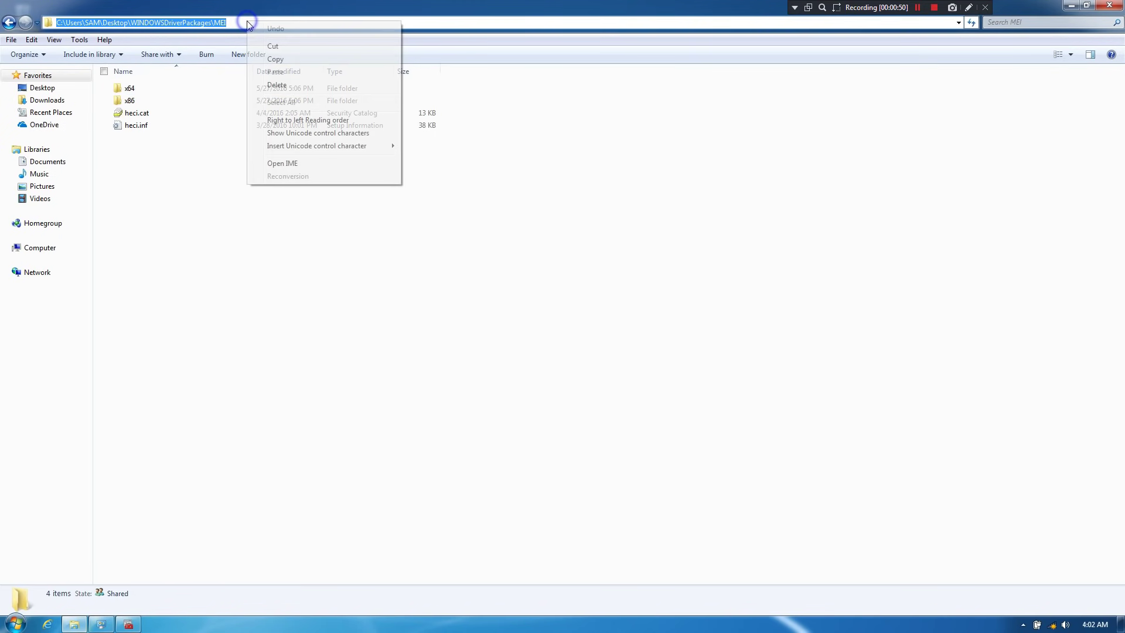
{"action": "left_click", "coordinate": [273, 59]}
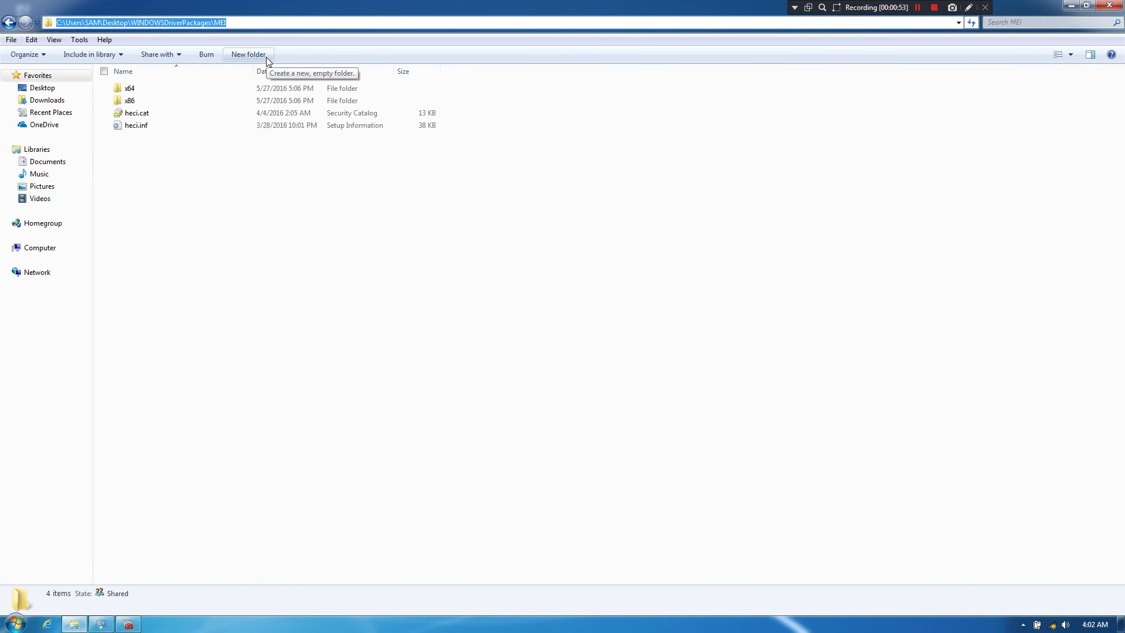
Step: Start a manual driver update for PCI Simple Communications Controller, choosing System devices as the hardware type
{"action": "left_click", "coordinate": [128, 624]}
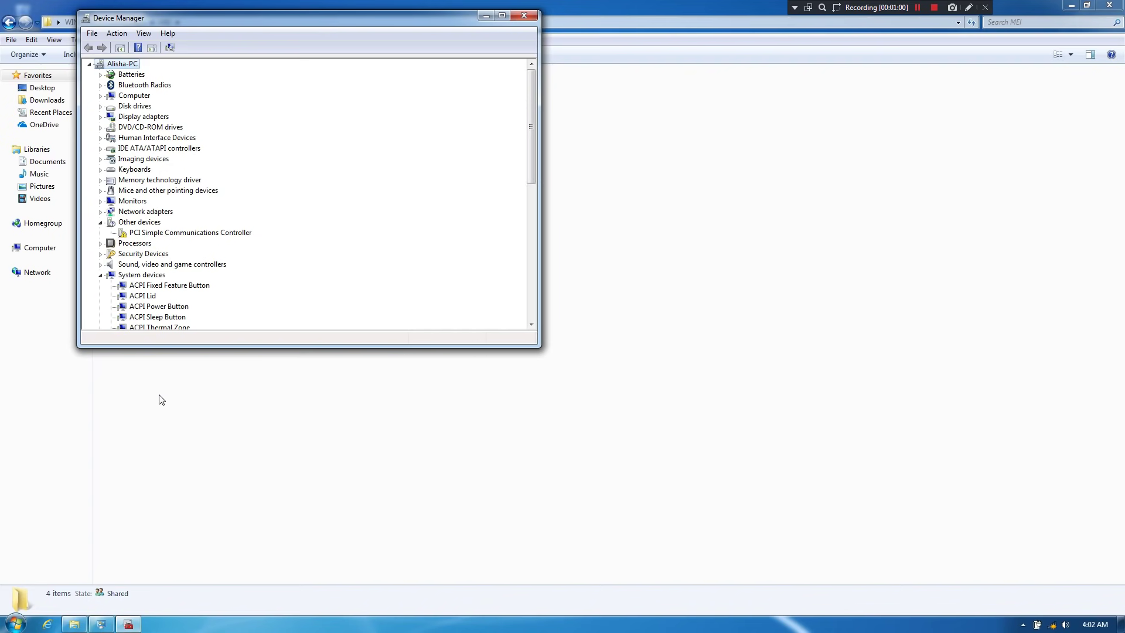
{"action": "left_click", "coordinate": [191, 234]}
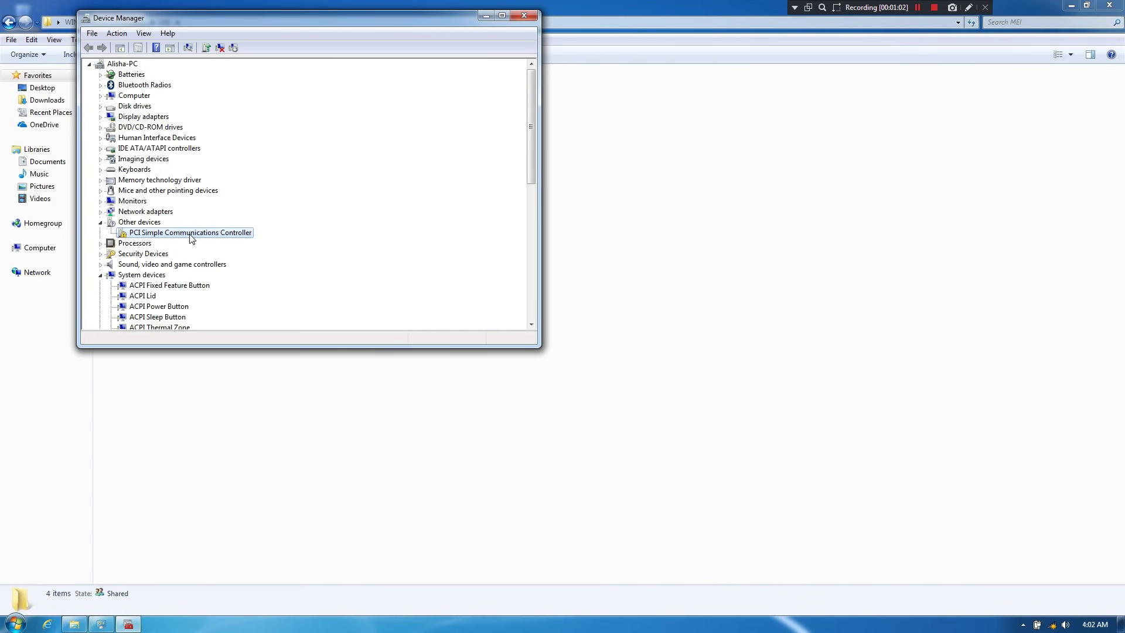
{"action": "right_click", "coordinate": [192, 237]}
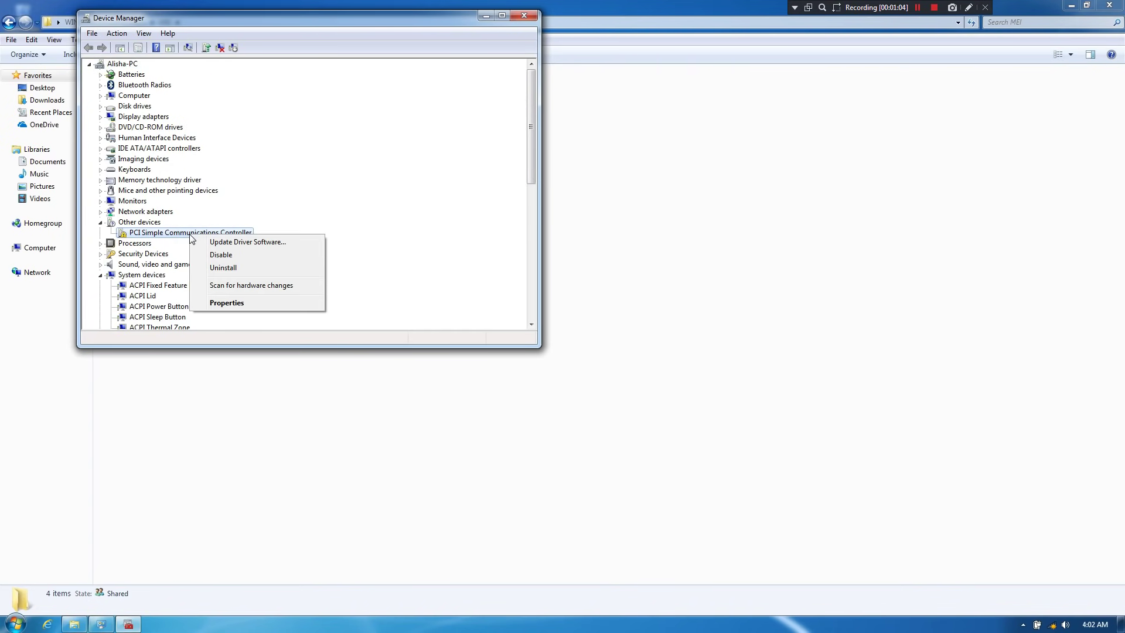
{"action": "left_click", "coordinate": [260, 242]}
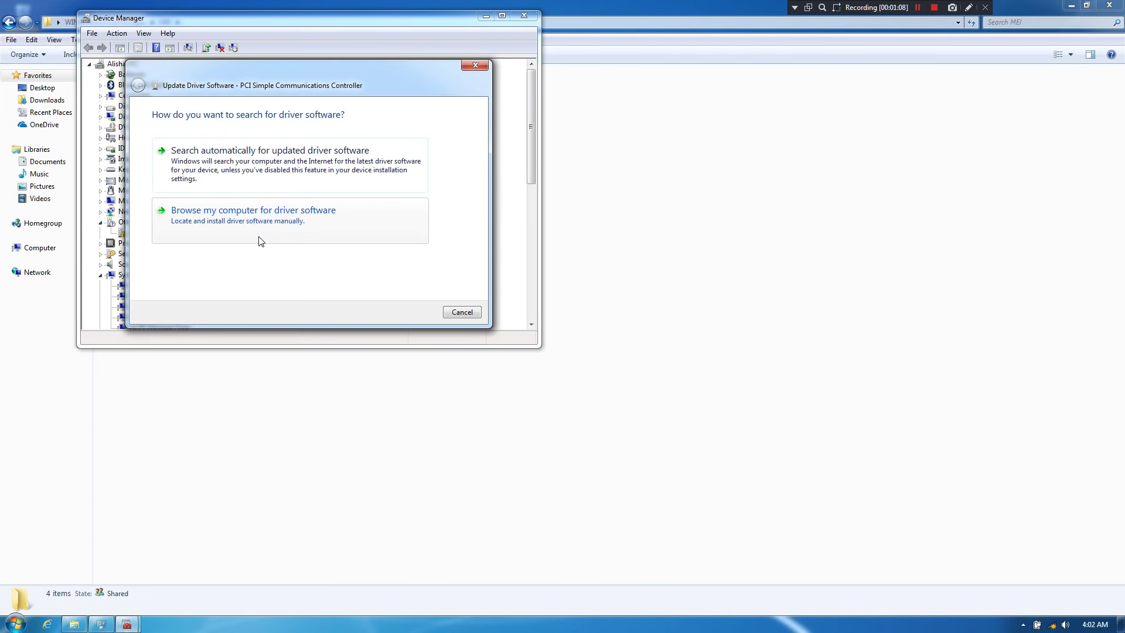
{"action": "left_click", "coordinate": [230, 219]}
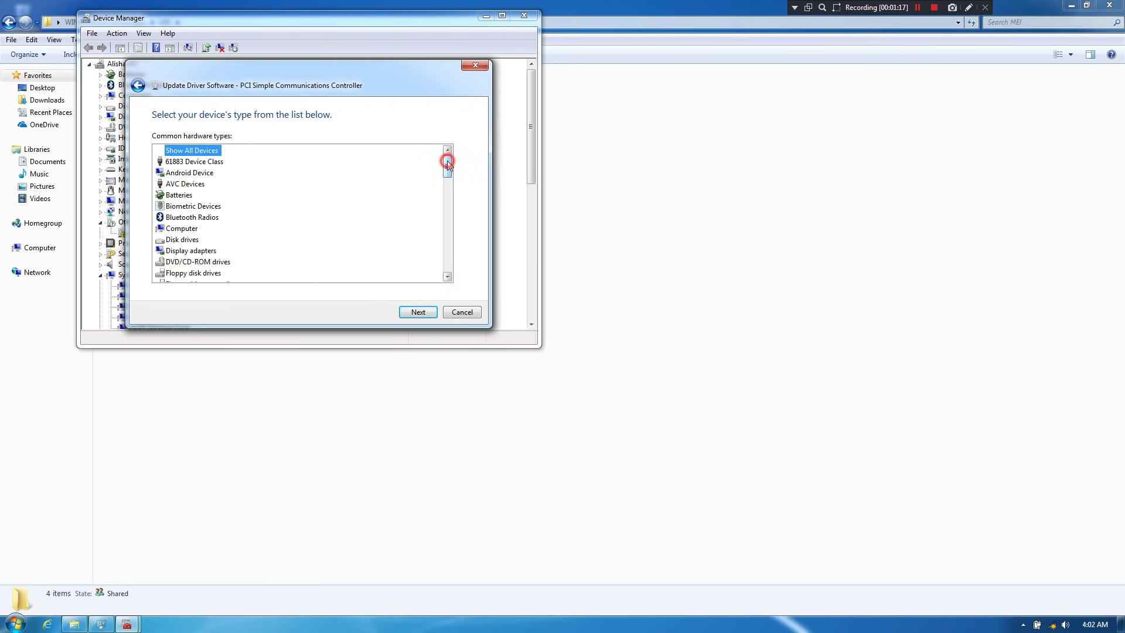
{"action": "left_click_drag", "start_coordinate": [448, 162], "coordinate": [447, 279]}
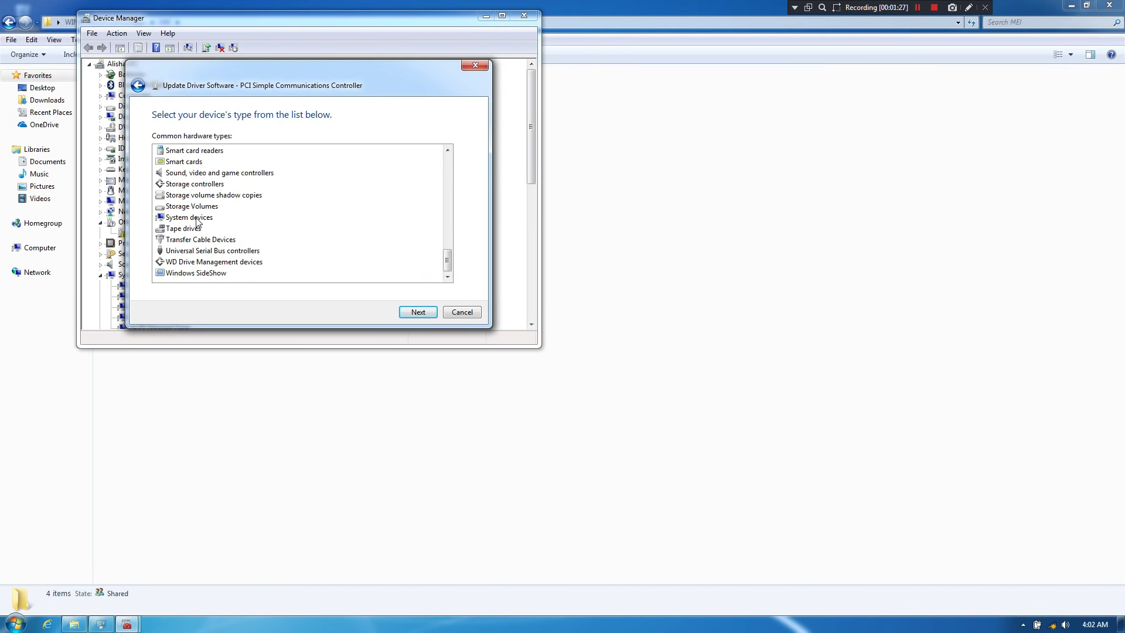
{"action": "left_click", "coordinate": [176, 218]}
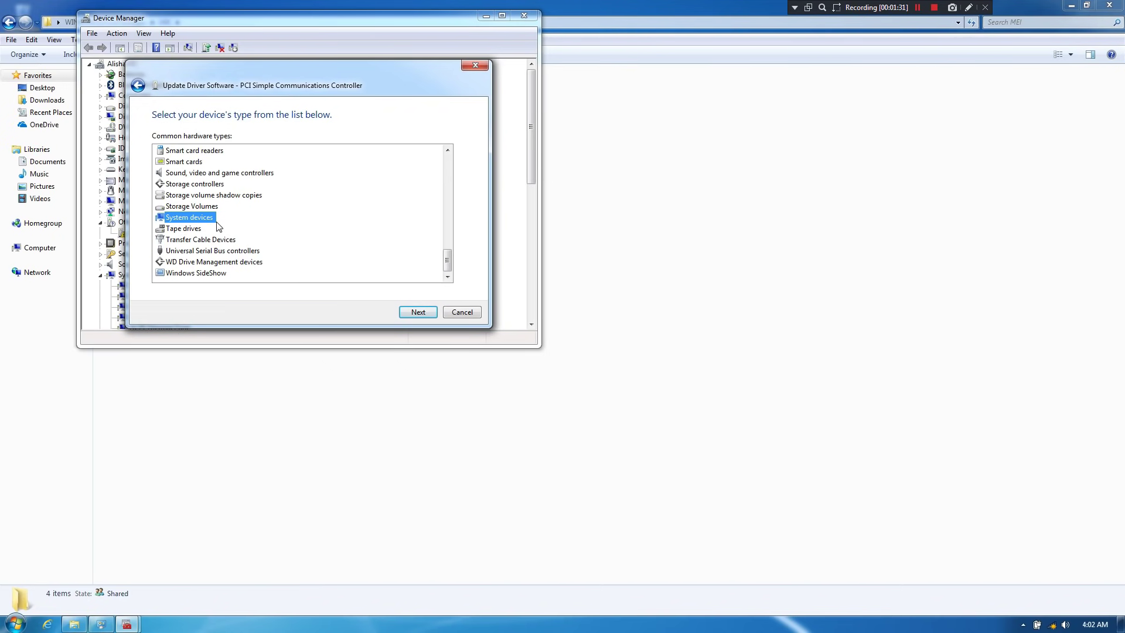
{"action": "left_click", "coordinate": [413, 313]}
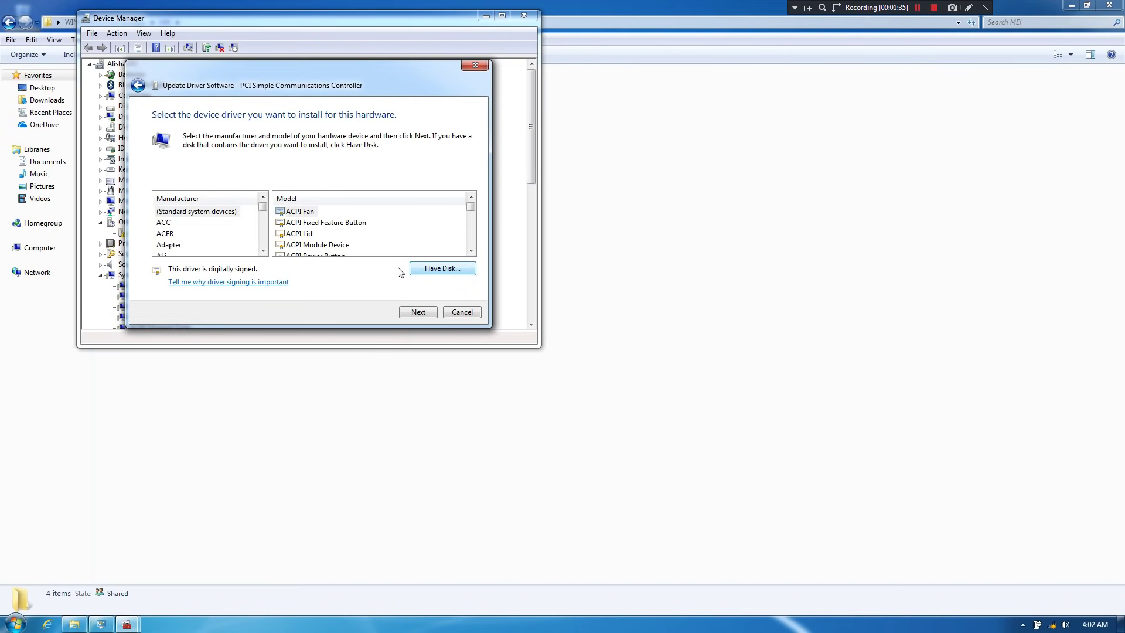
Step: Use Have Disk with the pasted MEI path and install Intel(R) Management Engine Interface
{"action": "left_click", "coordinate": [439, 269]}
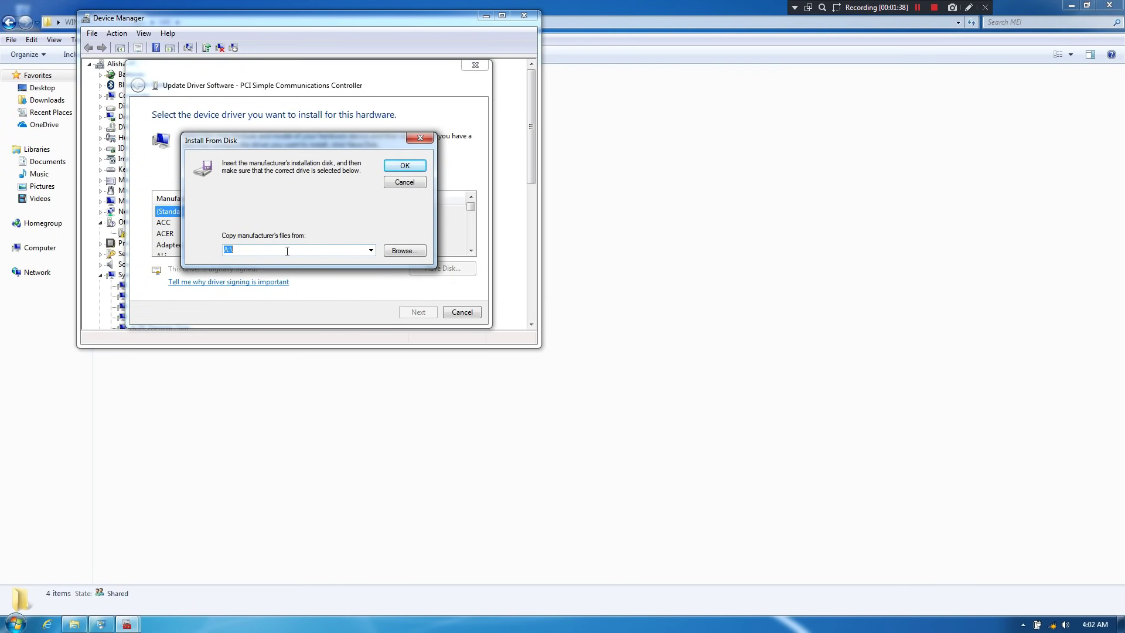
{"action": "right_click", "coordinate": [286, 251]}
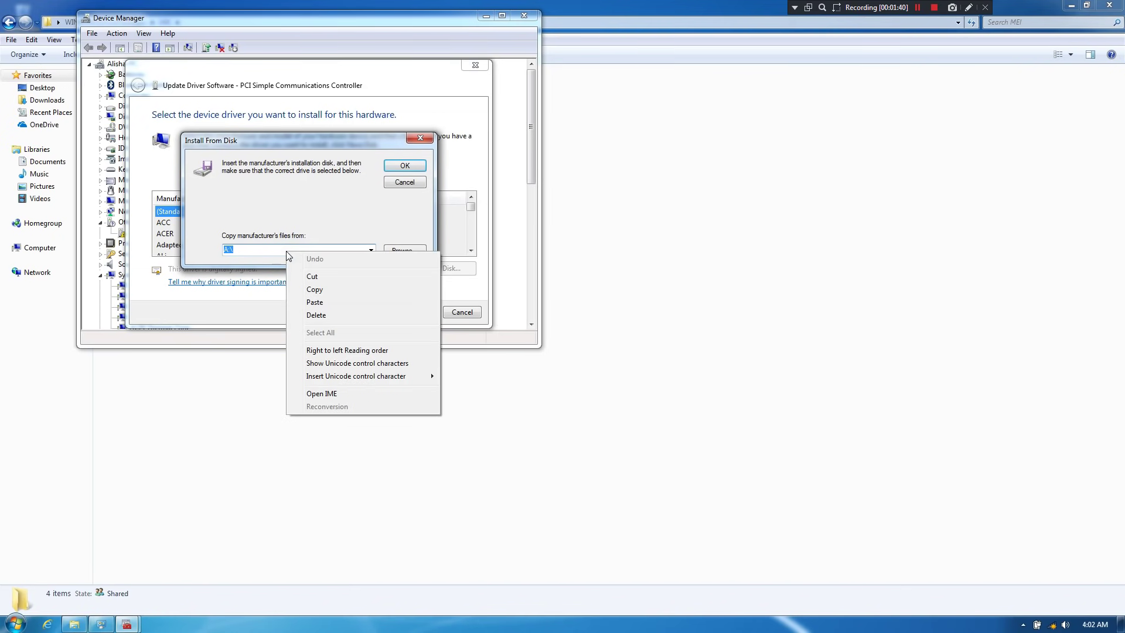
{"action": "left_click", "coordinate": [315, 302]}
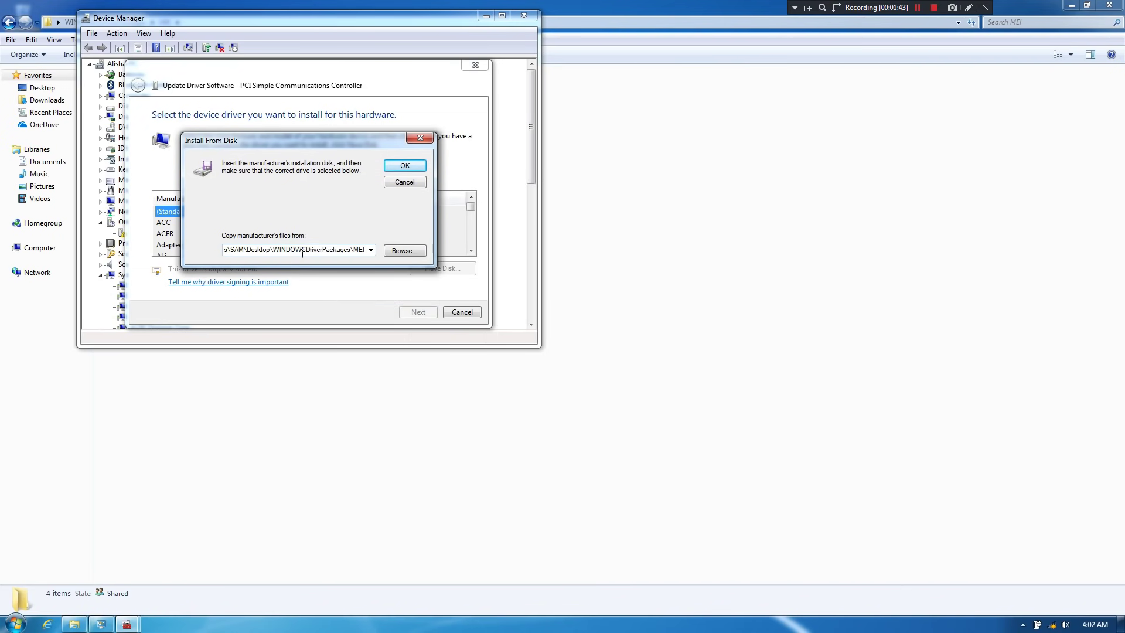
{"action": "left_click", "coordinate": [399, 170]}
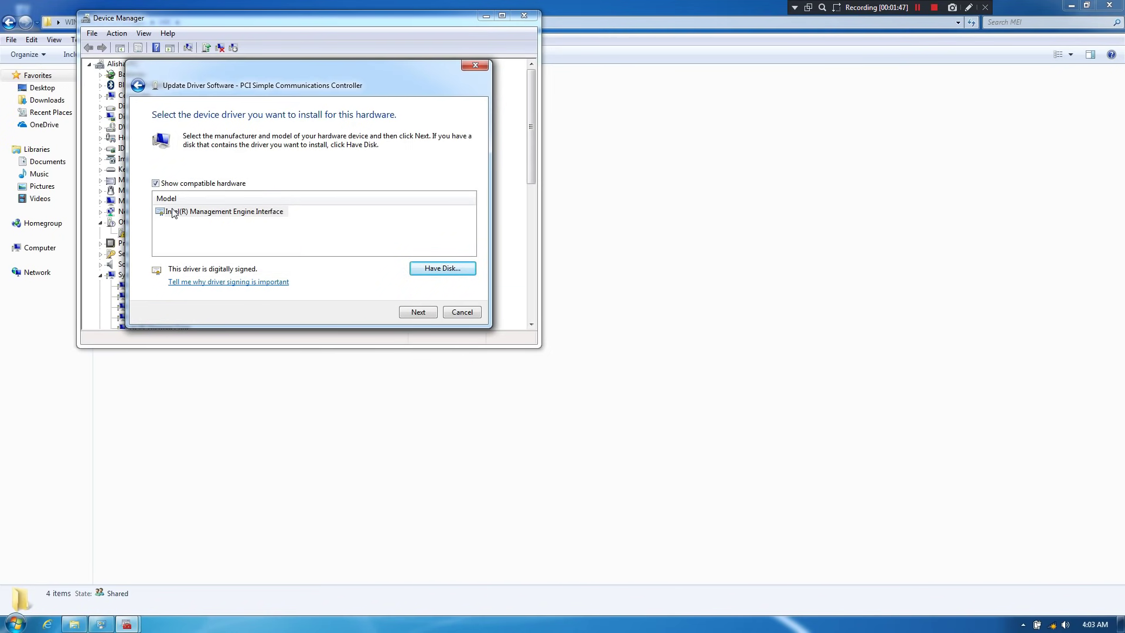
{"action": "left_click", "coordinate": [238, 213]}
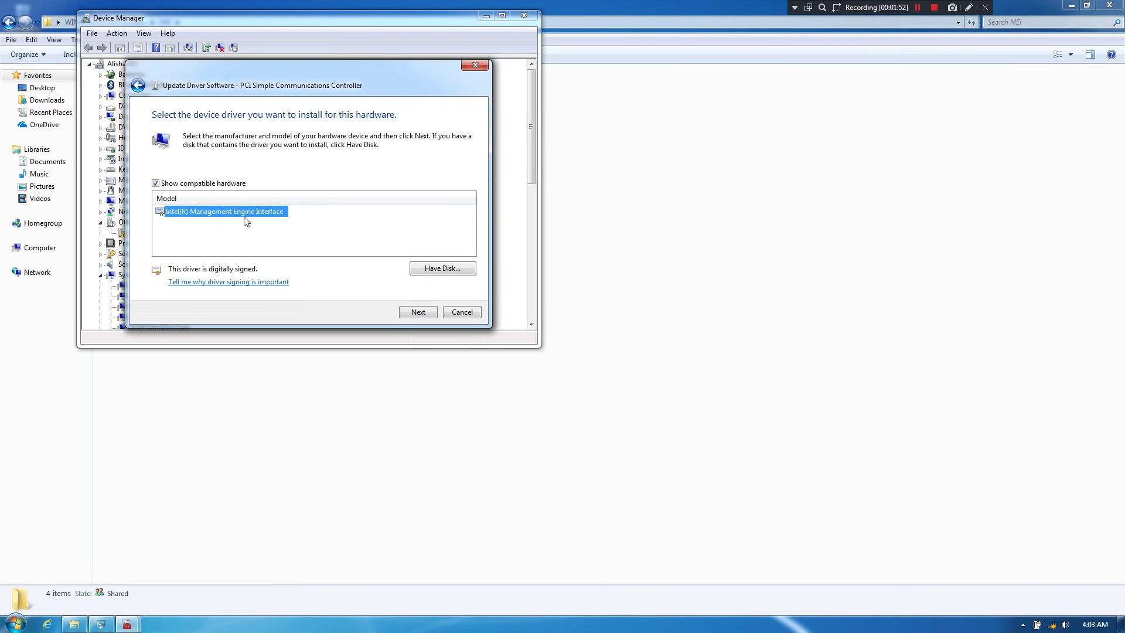
{"action": "left_click", "coordinate": [423, 316]}
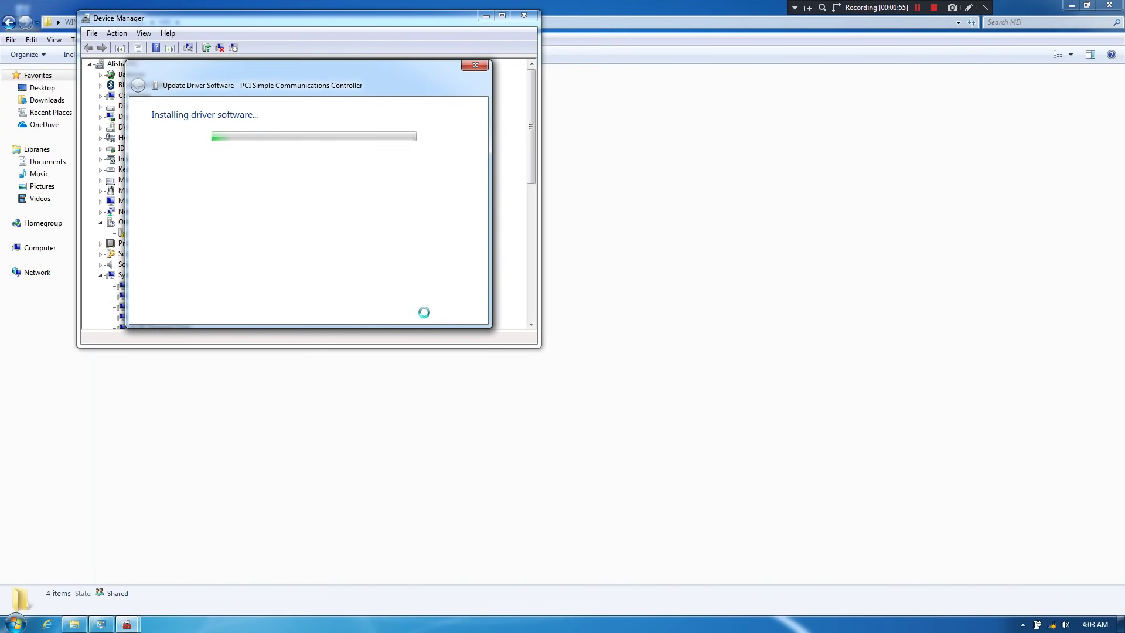
Step: Close the success message, scan for hardware changes, and maximize Device Manager to check System devices
{"action": "left_click_drag", "start_coordinate": [369, 83], "coordinate": [576, 80]}
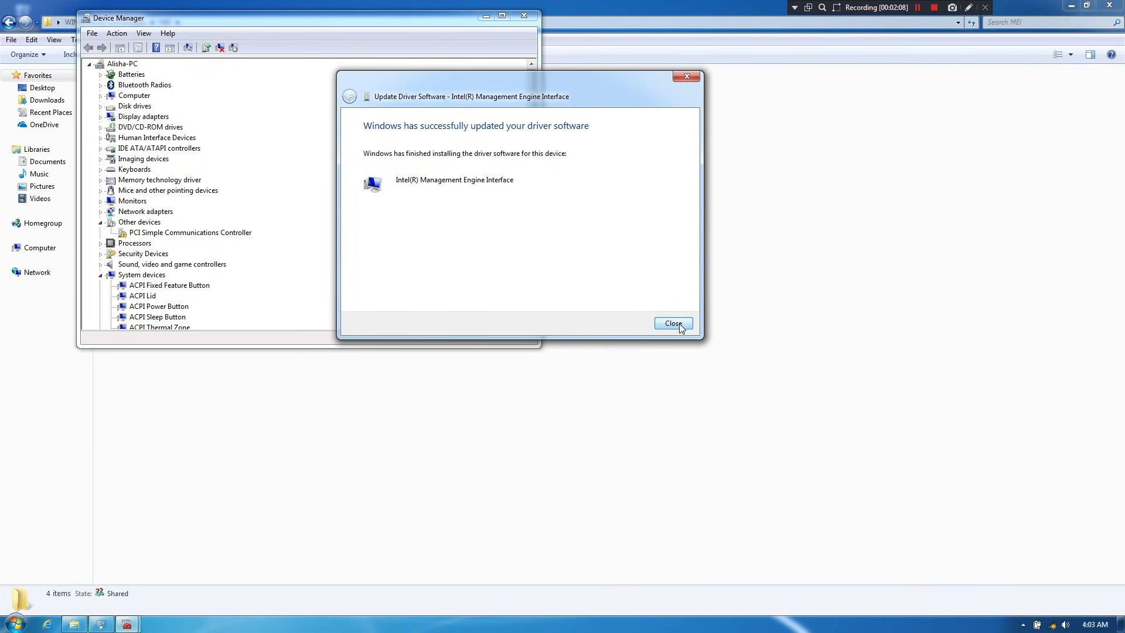
{"action": "left_click", "coordinate": [680, 324]}
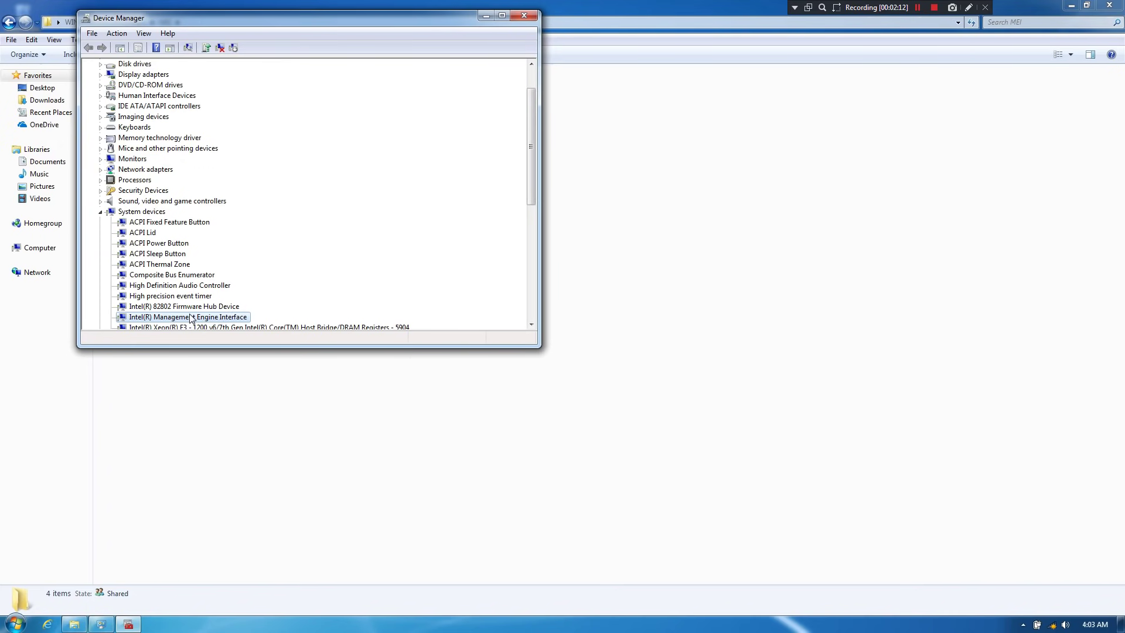
{"action": "left_click", "coordinate": [189, 48]}
{"action": "left_click", "coordinate": [502, 16]}
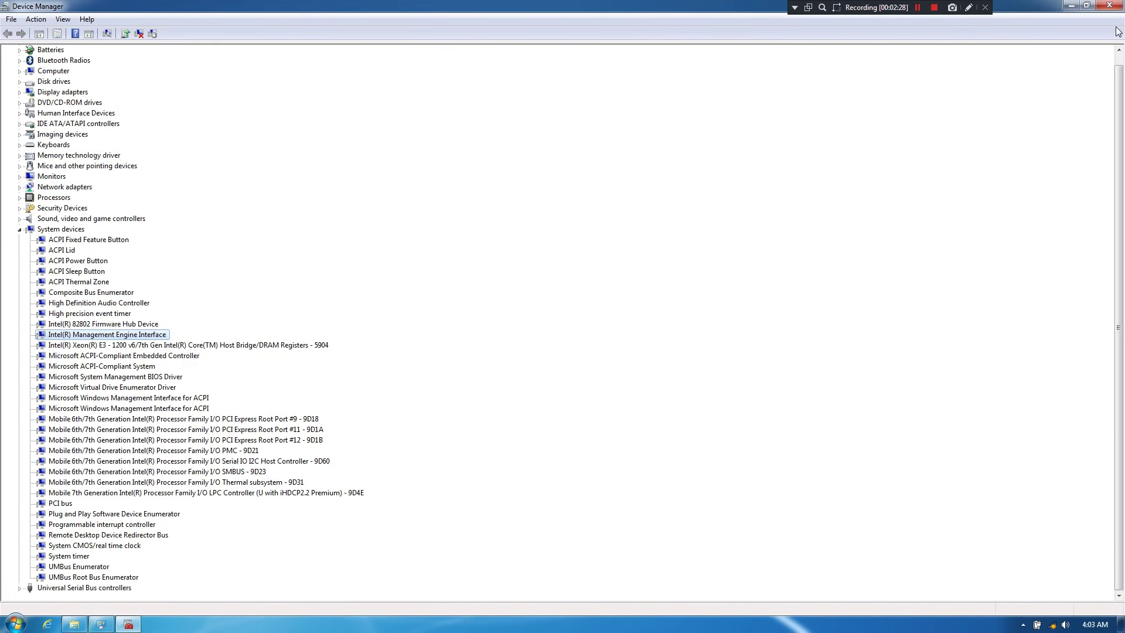
Step: Close Device Manager and the MEI Explorer window
{"action": "left_click", "coordinate": [1110, 6]}
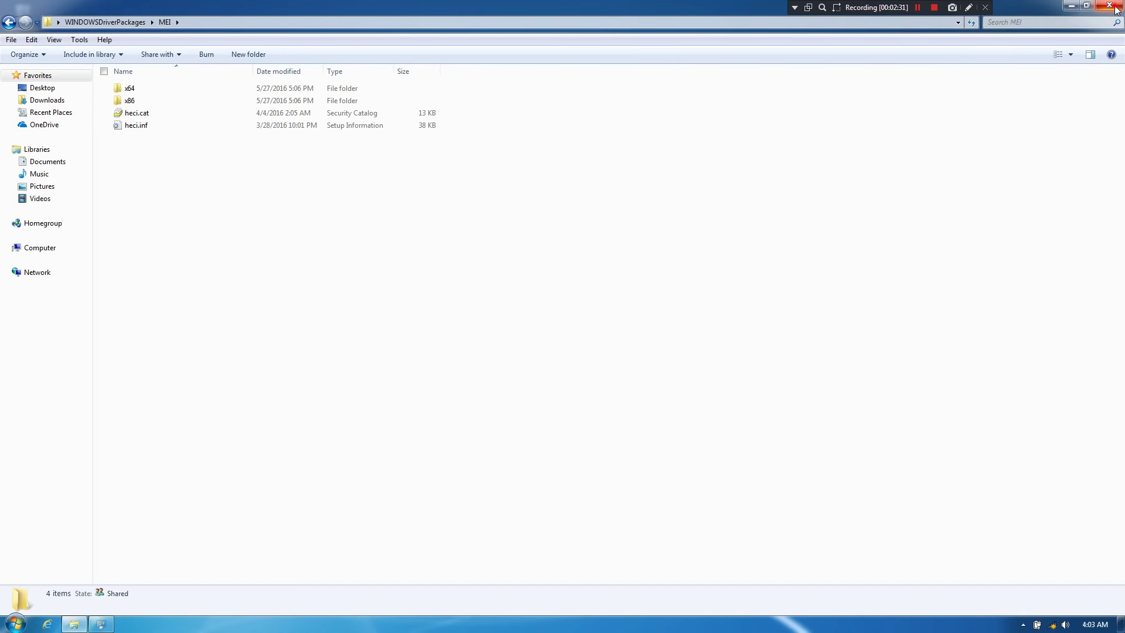
{"action": "left_click", "coordinate": [1117, 9]}
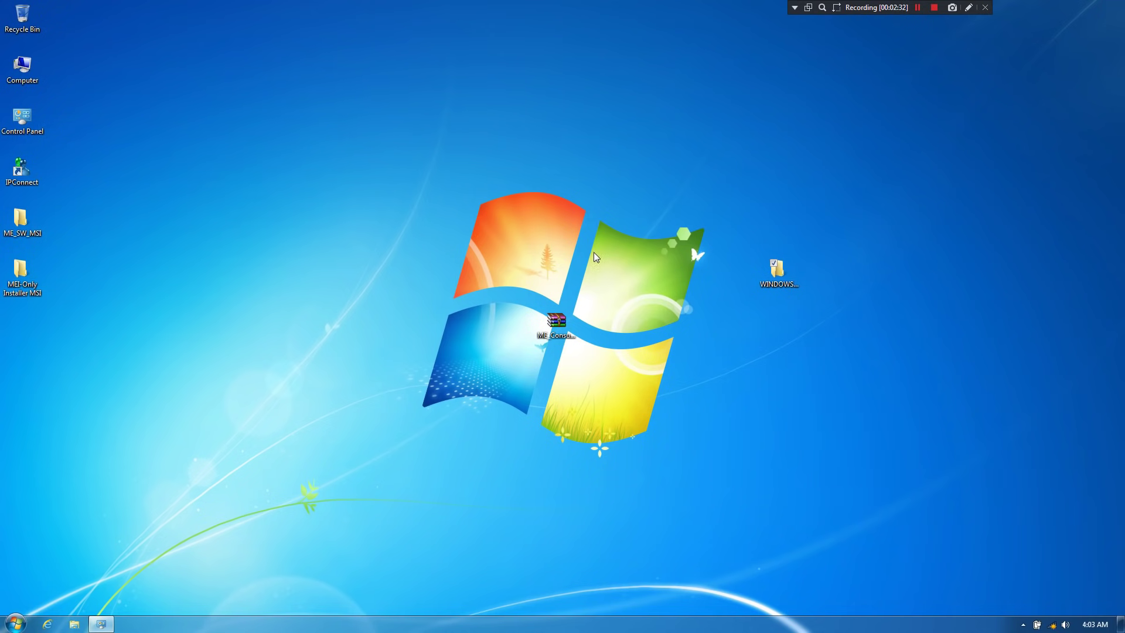